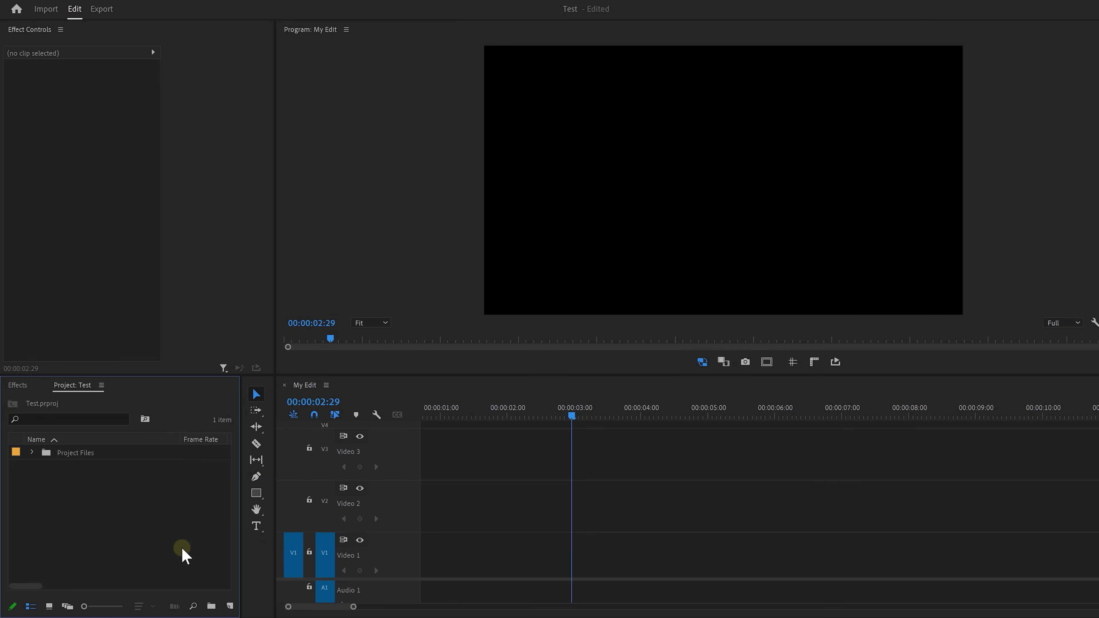
Create a teal (#006C8C) colour matte named BLUE and place it on Video 3.
{"action": "left_click", "coordinate": [228, 606]}
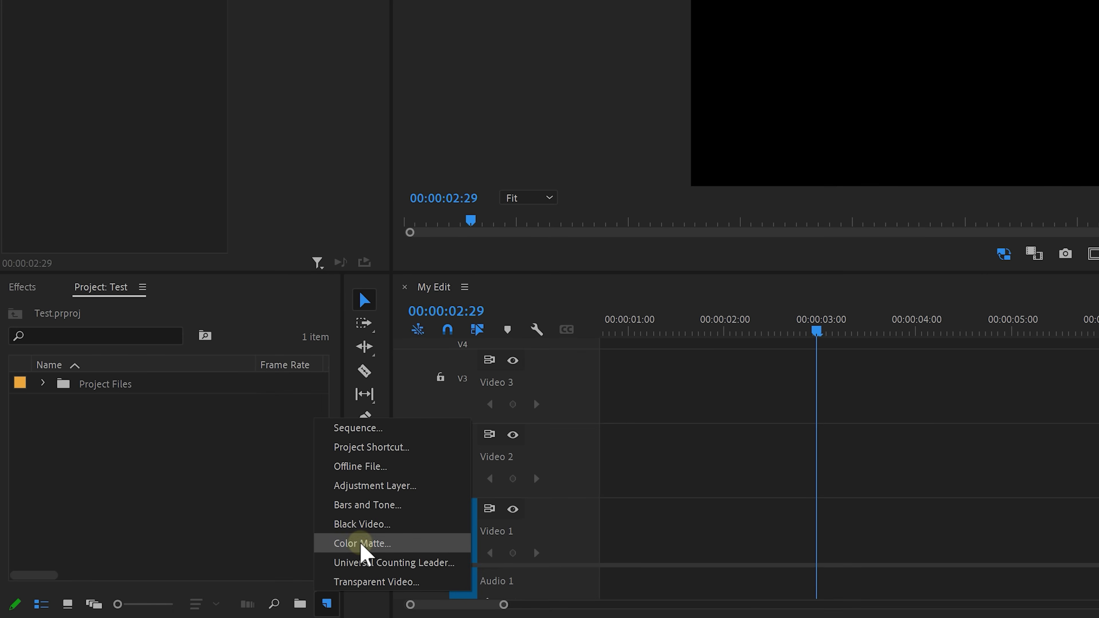
{"action": "left_click", "coordinate": [277, 559]}
{"action": "left_click", "coordinate": [866, 237]}
{"action": "left_click_drag", "start_coordinate": [869, 205], "coordinate": [868, 183]}
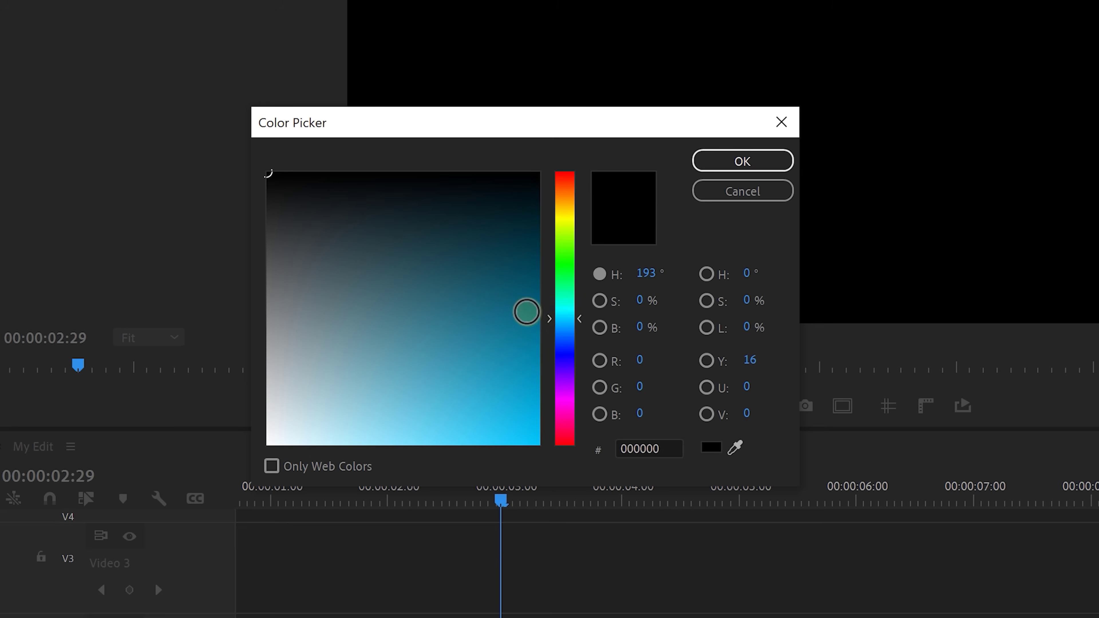
{"action": "left_click", "coordinate": [846, 183]}
{"action": "left_click", "coordinate": [714, 165]}
{"action": "type", "text": "B"}
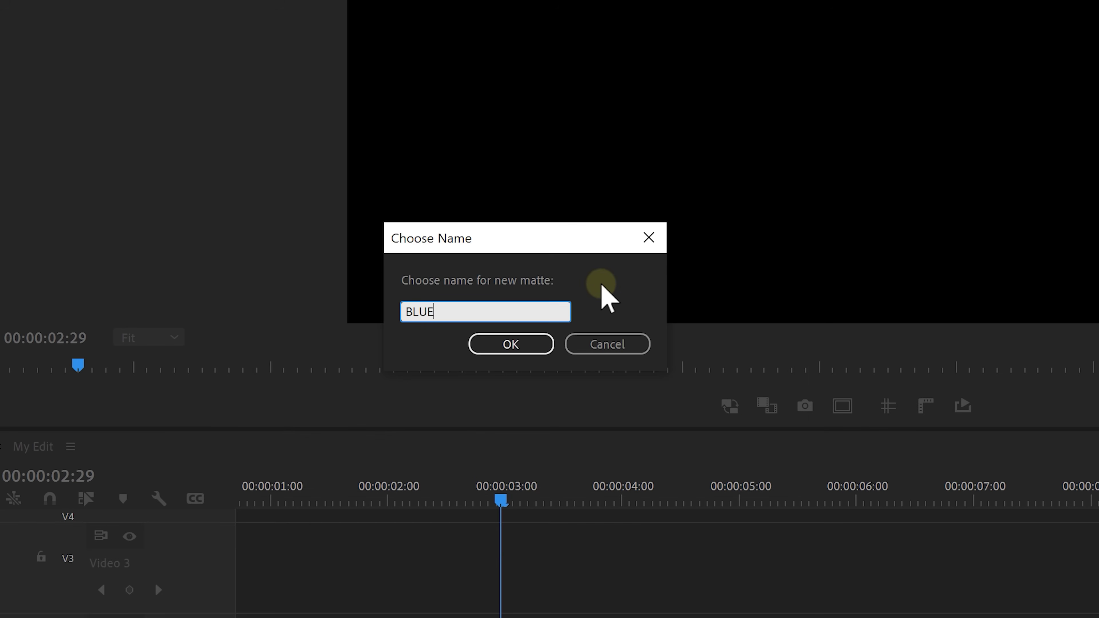
{"action": "type", "text": "LUE"}
{"action": "left_click", "coordinate": [510, 344]}
{"action": "left_click_drag", "start_coordinate": [66, 436], "coordinate": [576, 440]}
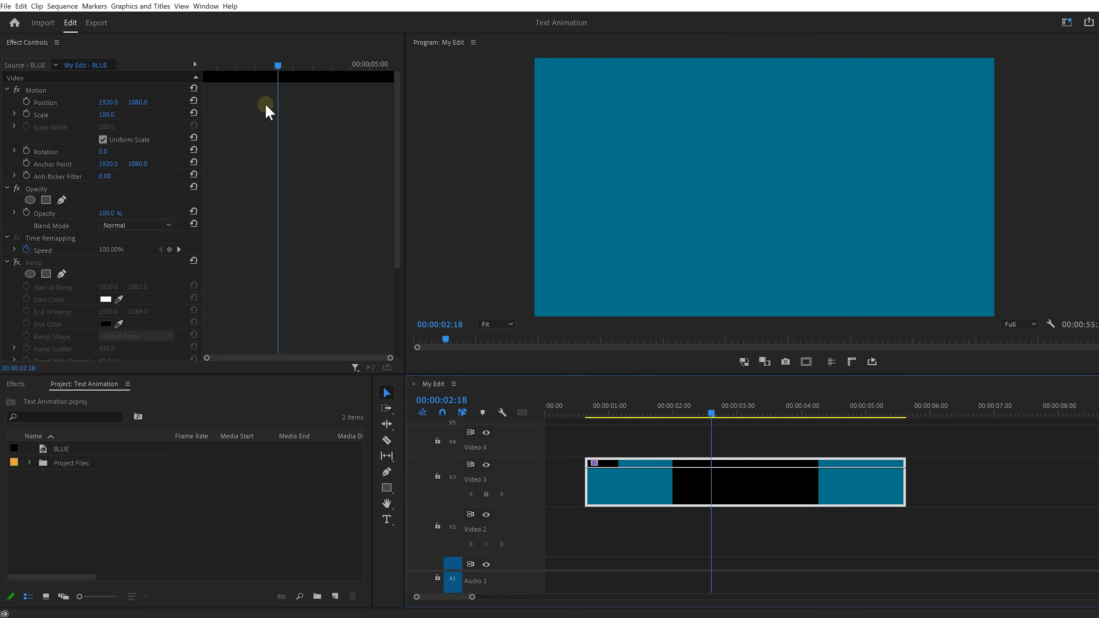
Give the BLUE matte a strong negative Lumetri Color vignette that darkens its edges.
{"action": "left_click", "coordinate": [205, 13]}
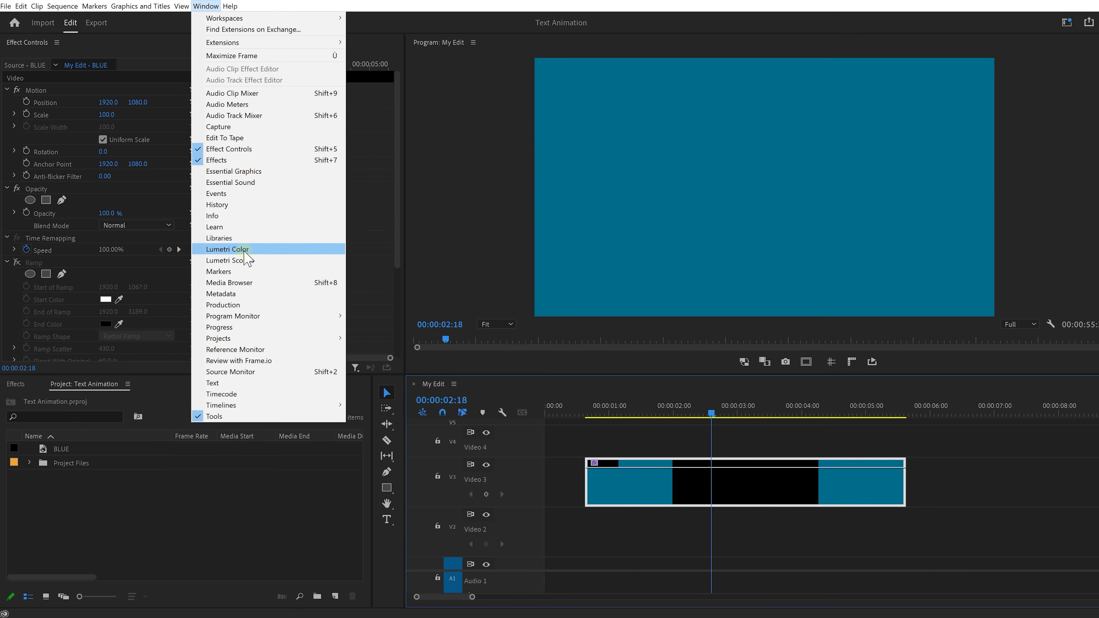
{"action": "left_click", "coordinate": [245, 252]}
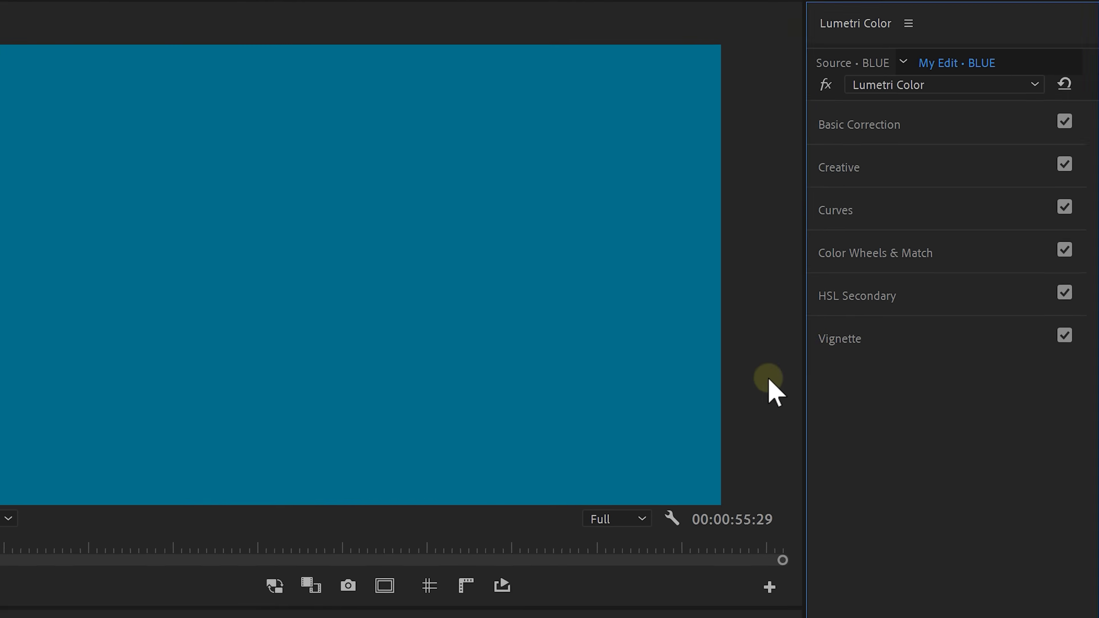
{"action": "left_click", "coordinate": [976, 223]}
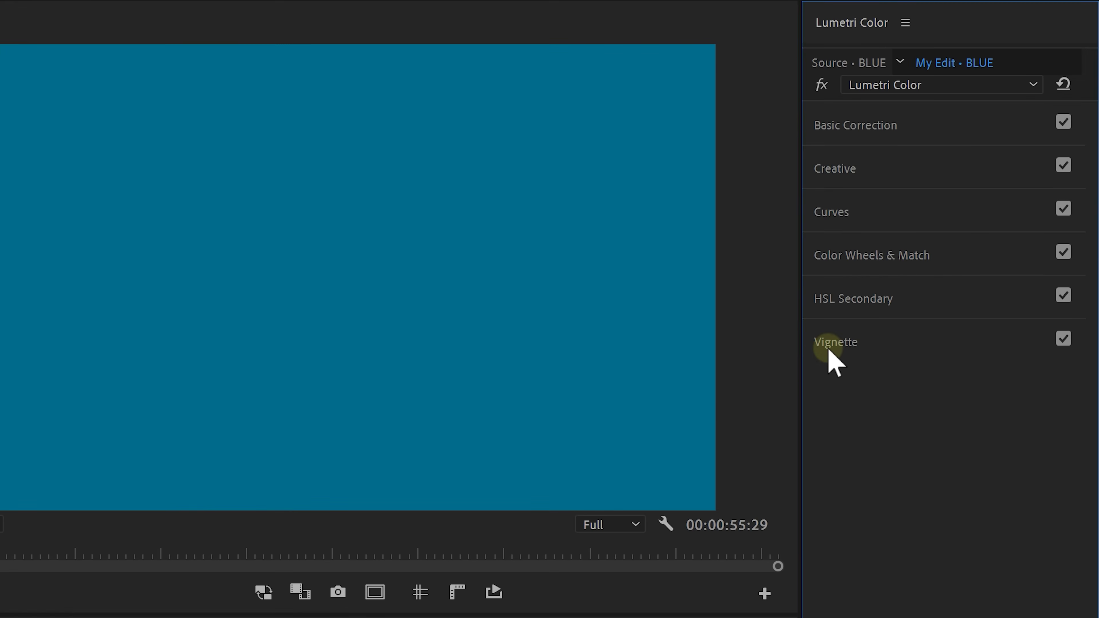
{"action": "mouse_move", "coordinate": [960, 368]}
{"action": "left_mouse_down"}
{"action": "mouse_move", "coordinate": [971, 372]}
{"action": "mouse_move", "coordinate": [954, 371]}
{"action": "left_mouse_up"}
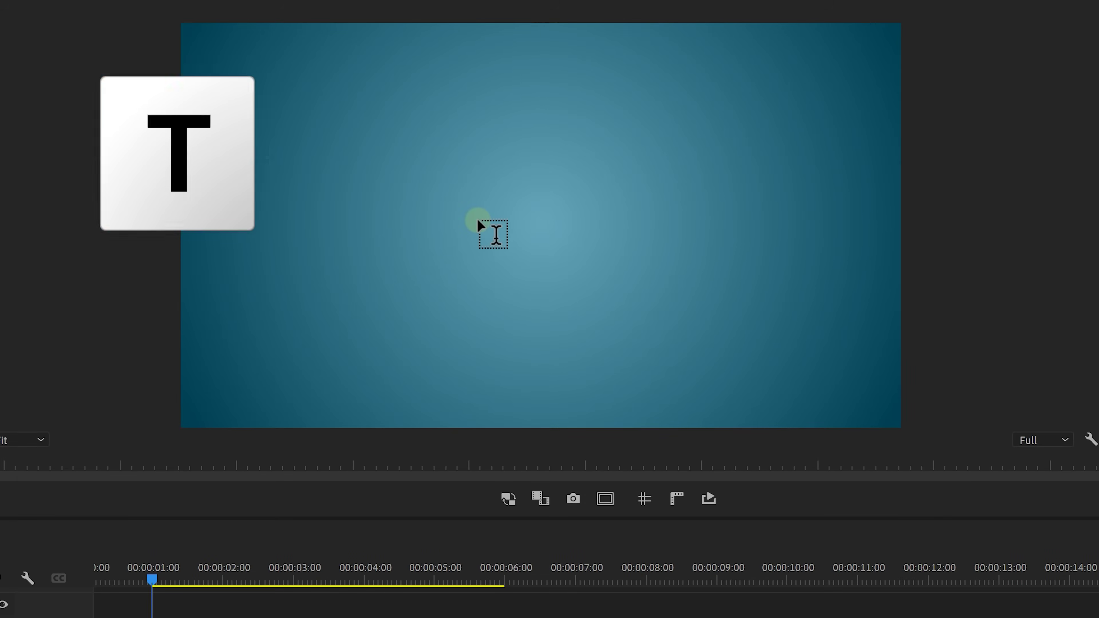
Add a white PREMIERE text title at the centre of the frame on Video 4.
{"action": "left_click", "coordinate": [557, 54]}
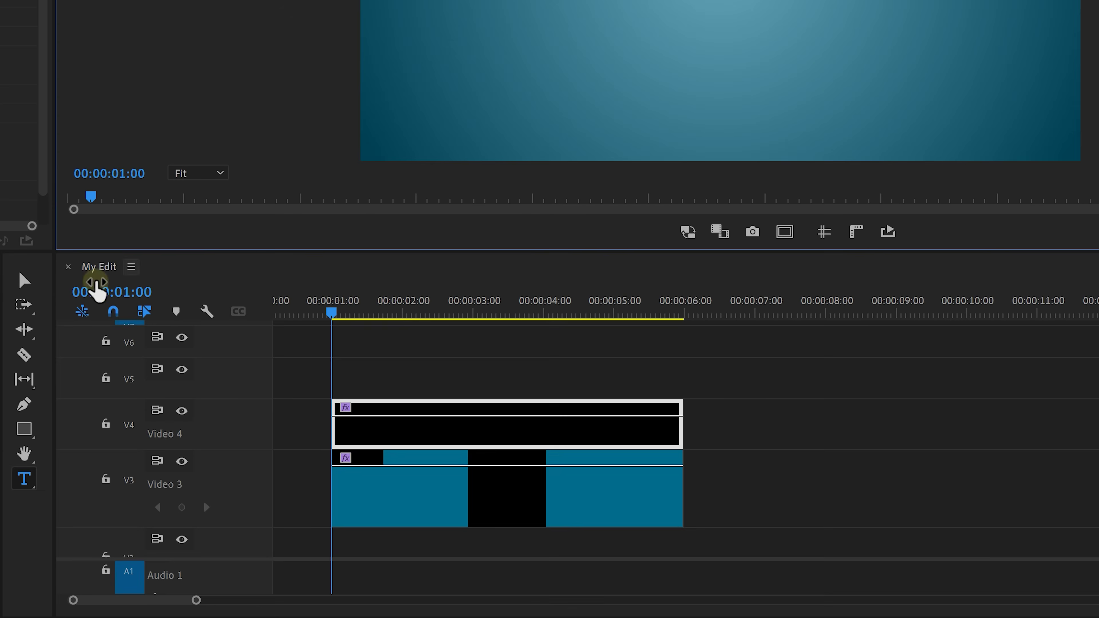
{"action": "left_click", "coordinate": [28, 285]}
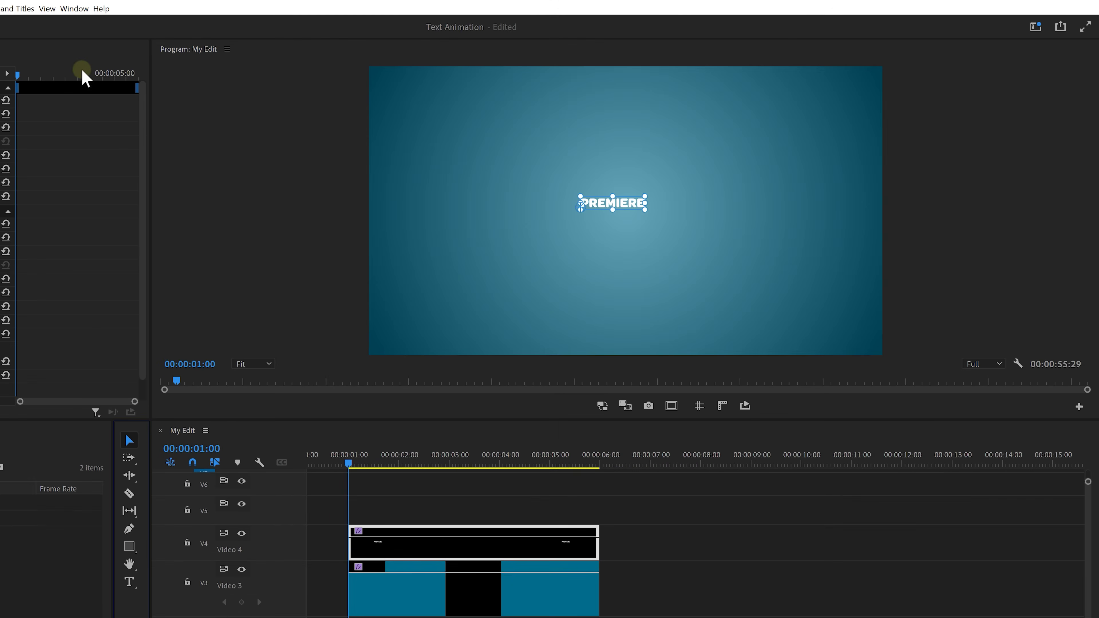
In Essential Graphics, scale PREMIERE to 161% and align it to vertical and horizontal centre.
{"action": "left_click", "coordinate": [74, 8]}
{"action": "left_click", "coordinate": [112, 196]}
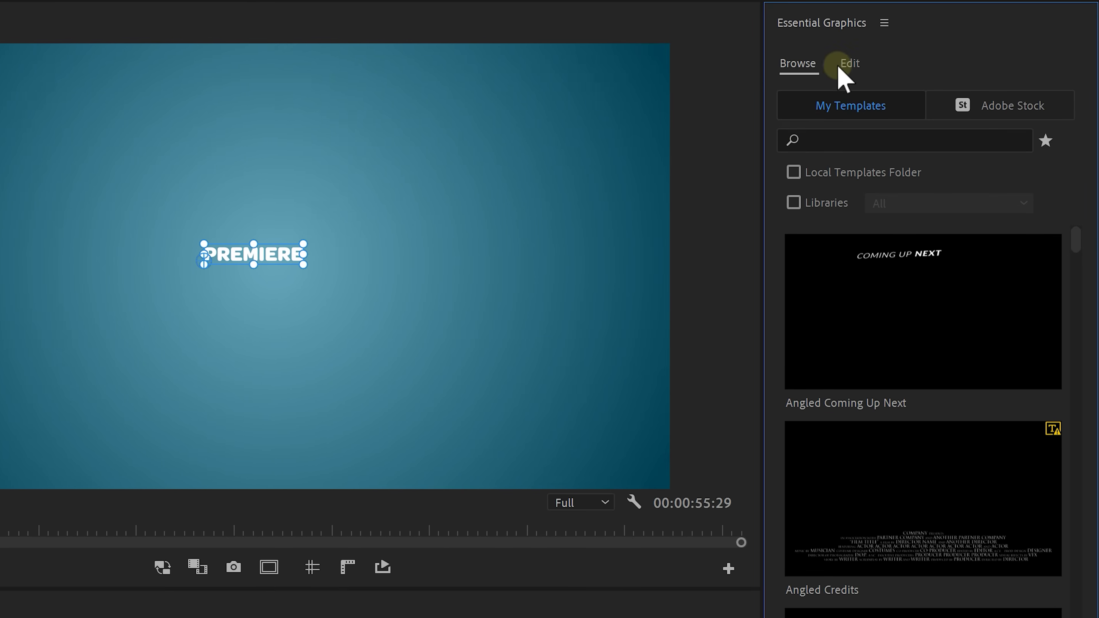
{"action": "left_click", "coordinate": [937, 80]}
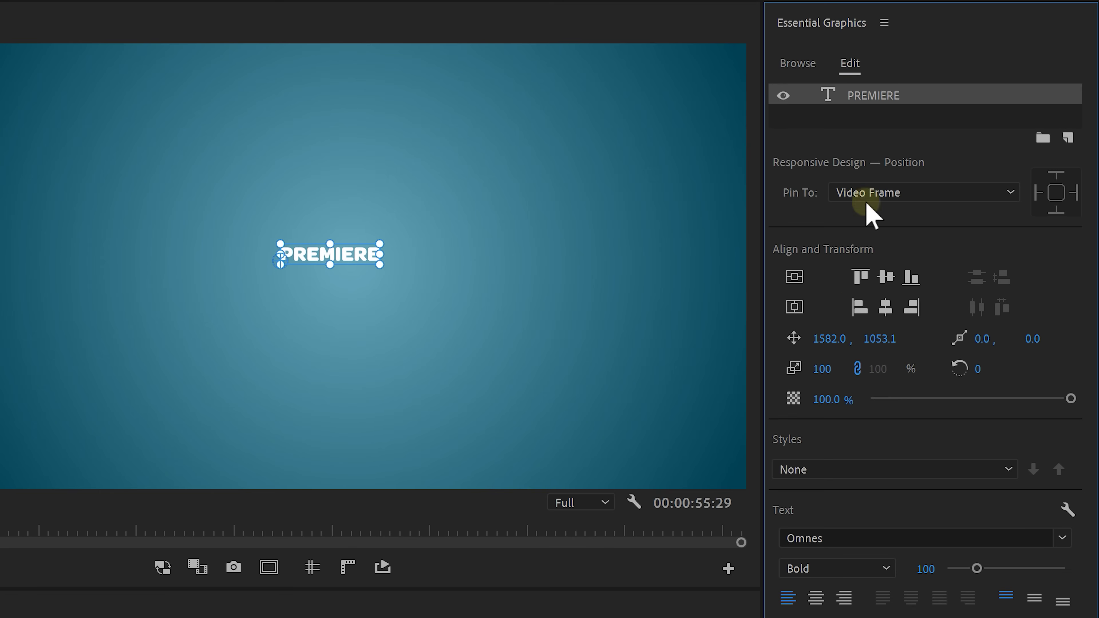
{"action": "left_click_drag", "start_coordinate": [828, 371], "coordinate": [911, 370]}
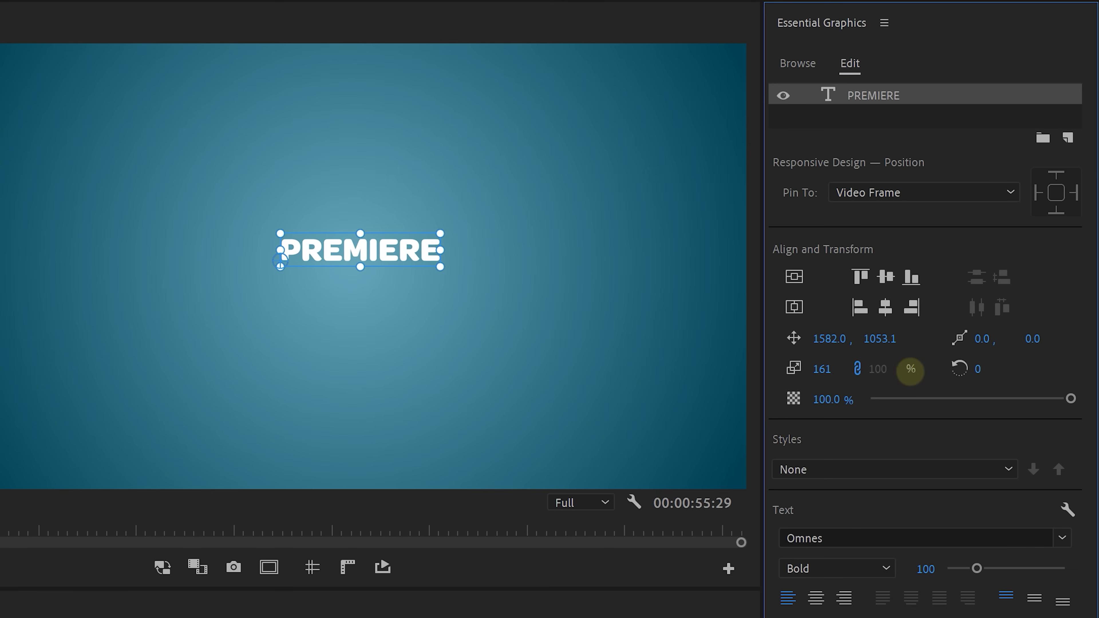
{"action": "left_click", "coordinate": [794, 277]}
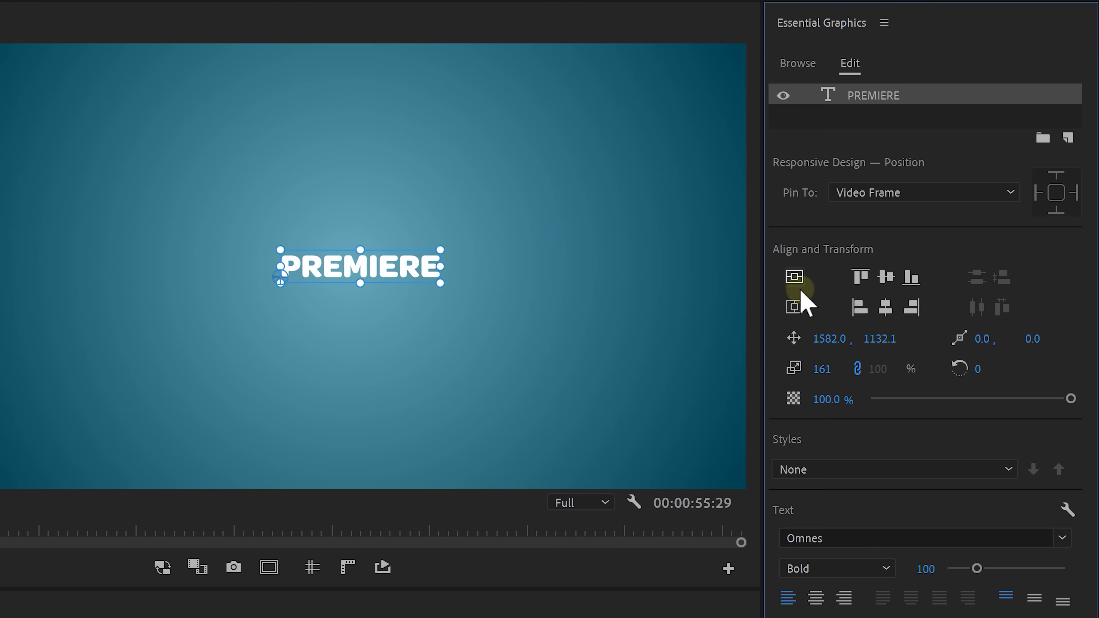
{"action": "left_click", "coordinate": [793, 307]}
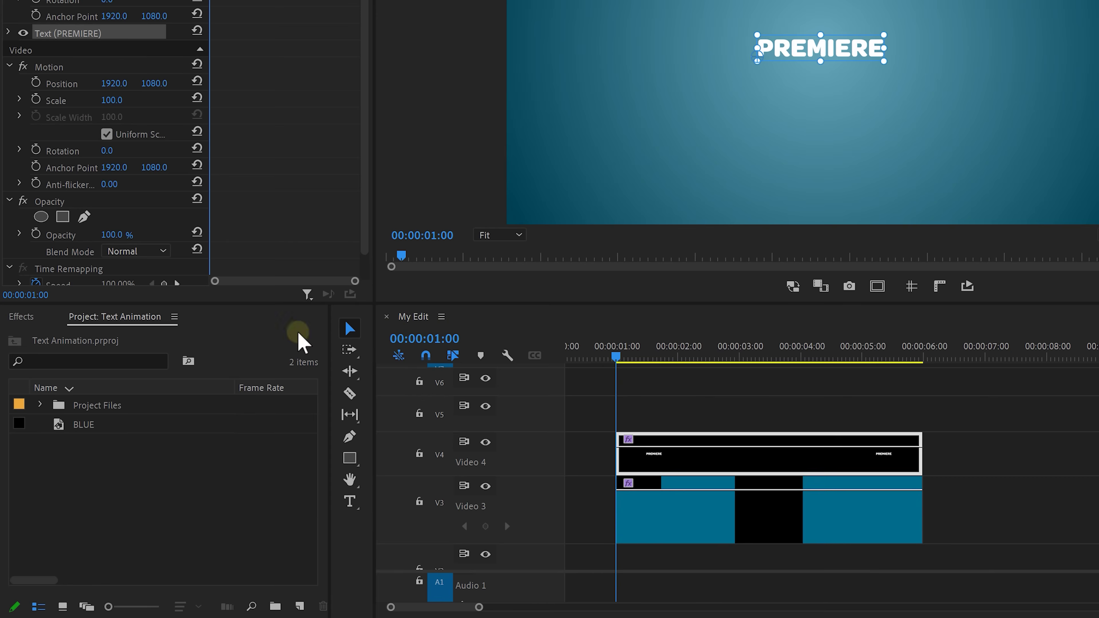
Apply Basic 3D to the title and keyframe its Tilt at 90° at one second.
{"action": "left_click", "coordinate": [36, 318]}
{"action": "left_click", "coordinate": [36, 335]}
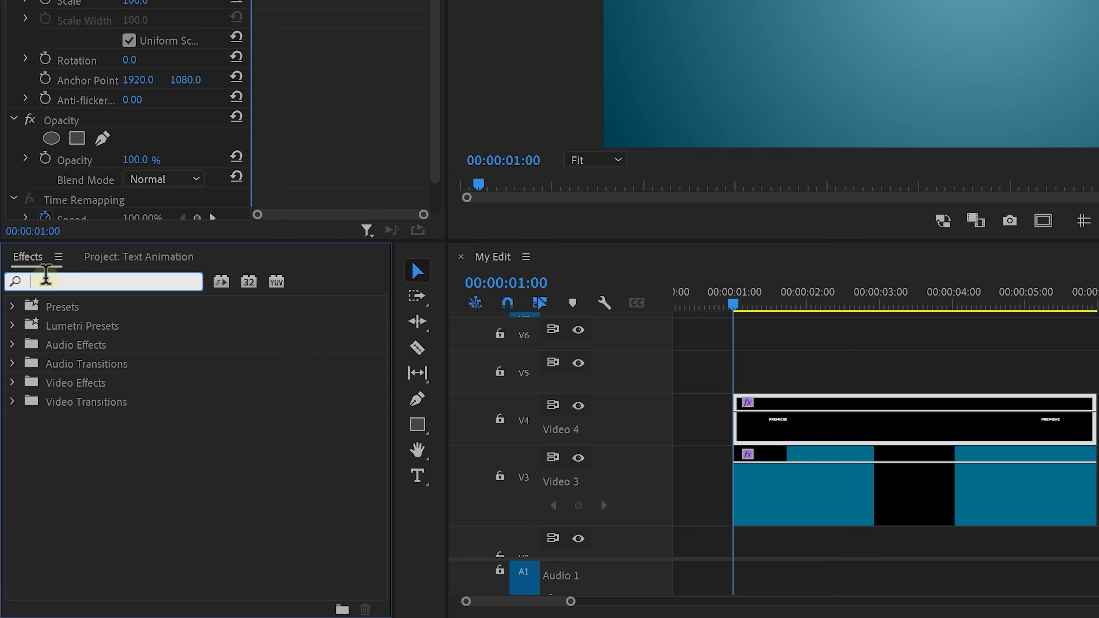
{"action": "type", "text": "Ba"}
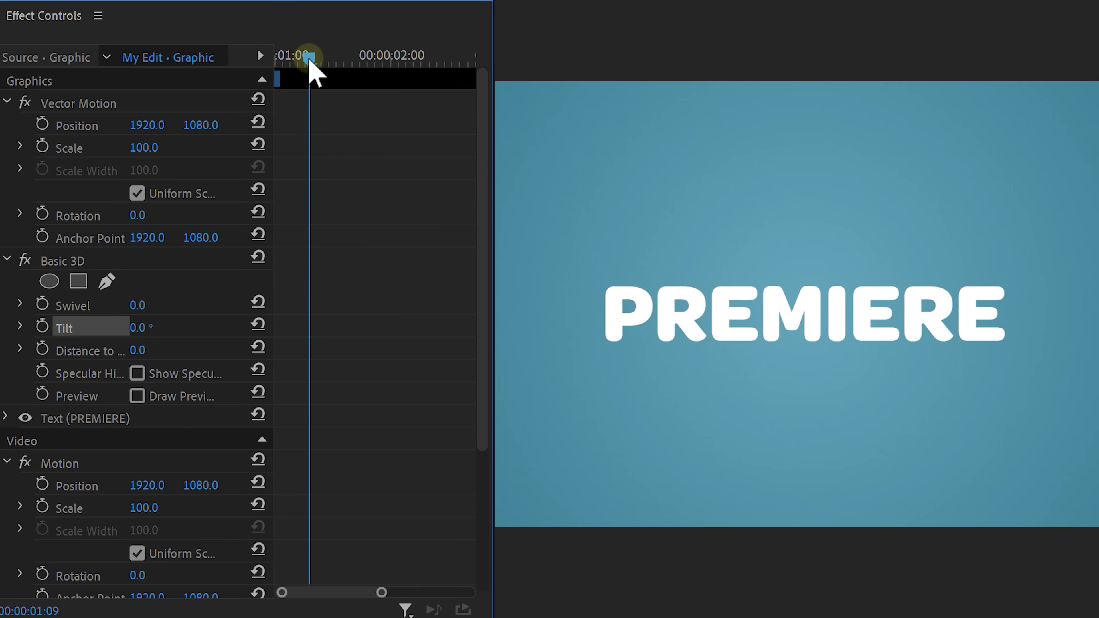
{"action": "left_click_drag", "start_coordinate": [309, 60], "coordinate": [270, 60]}
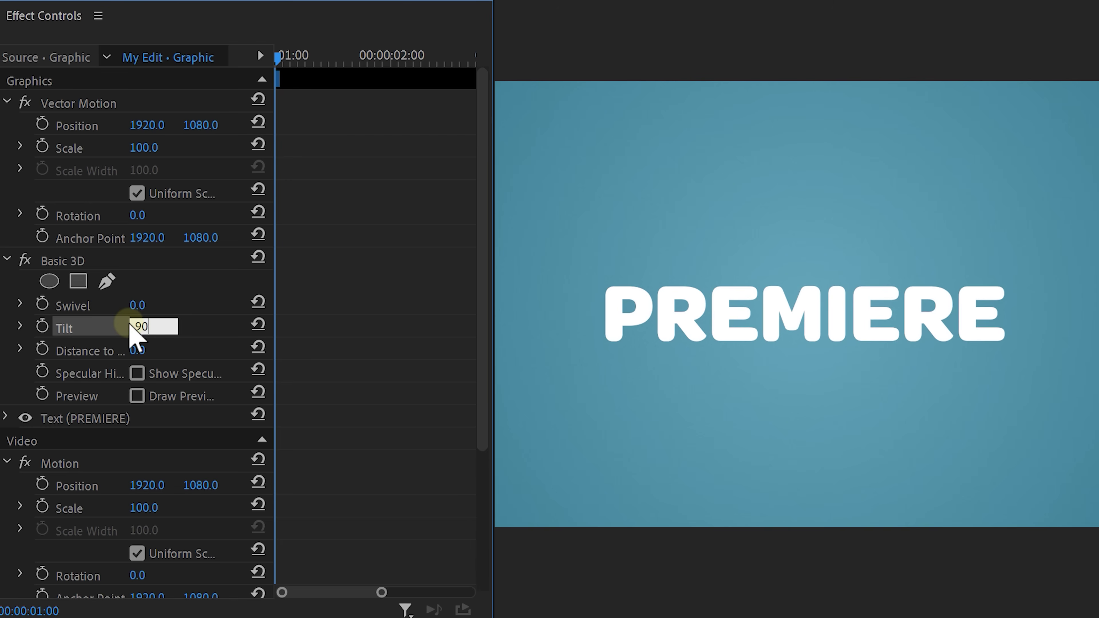
{"action": "left_click", "coordinate": [130, 332]}
{"action": "type", "text": "90"}
{"action": "key", "text": "Return"}
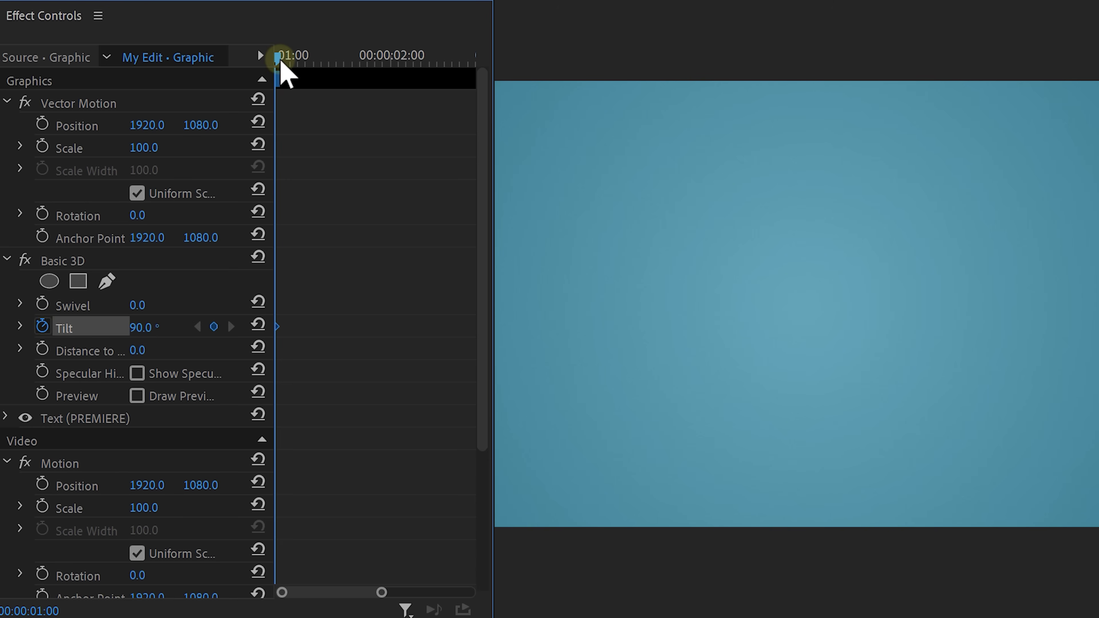
Add a later Tilt keyframe of two full turns, set it to Ease In, and expand the Tilt graph.
{"action": "left_click_drag", "start_coordinate": [281, 64], "coordinate": [308, 58]}
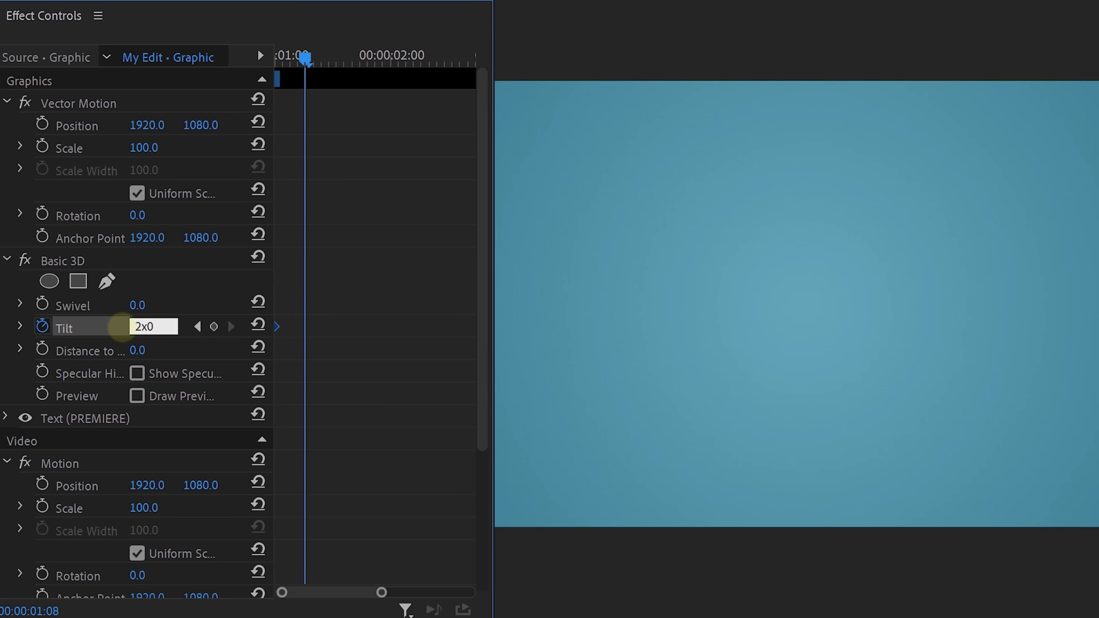
{"action": "mouse_move", "coordinate": [306, 57]}
{"action": "left_mouse_down"}
{"action": "mouse_move", "coordinate": [273, 55]}
{"action": "mouse_move", "coordinate": [283, 58]}
{"action": "left_mouse_up"}
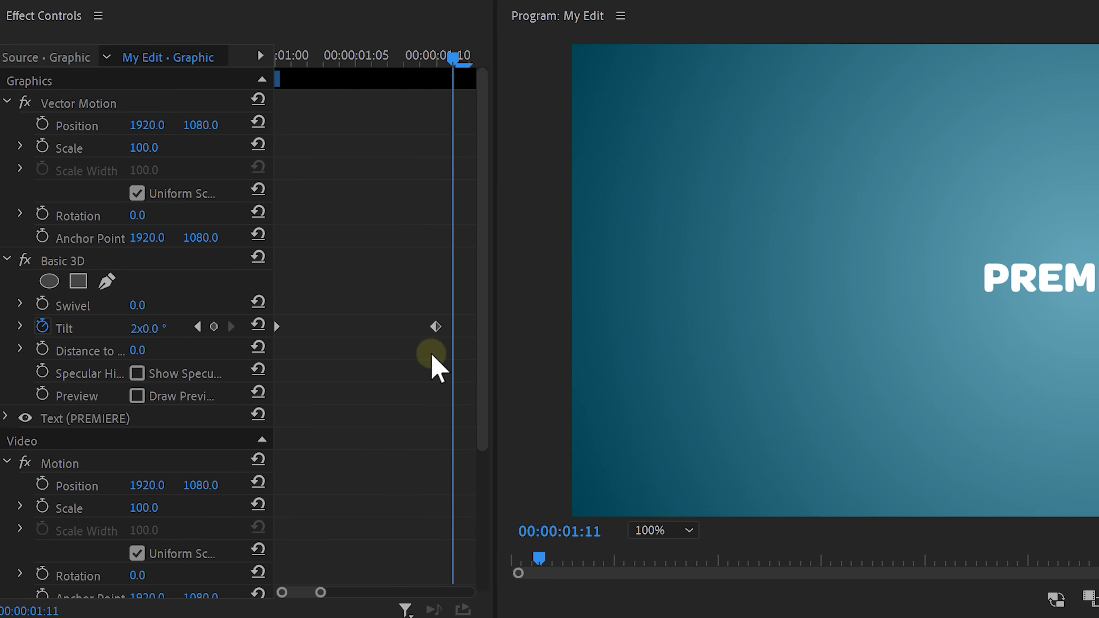
{"action": "right_click", "coordinate": [435, 327]}
{"action": "left_click", "coordinate": [493, 576]}
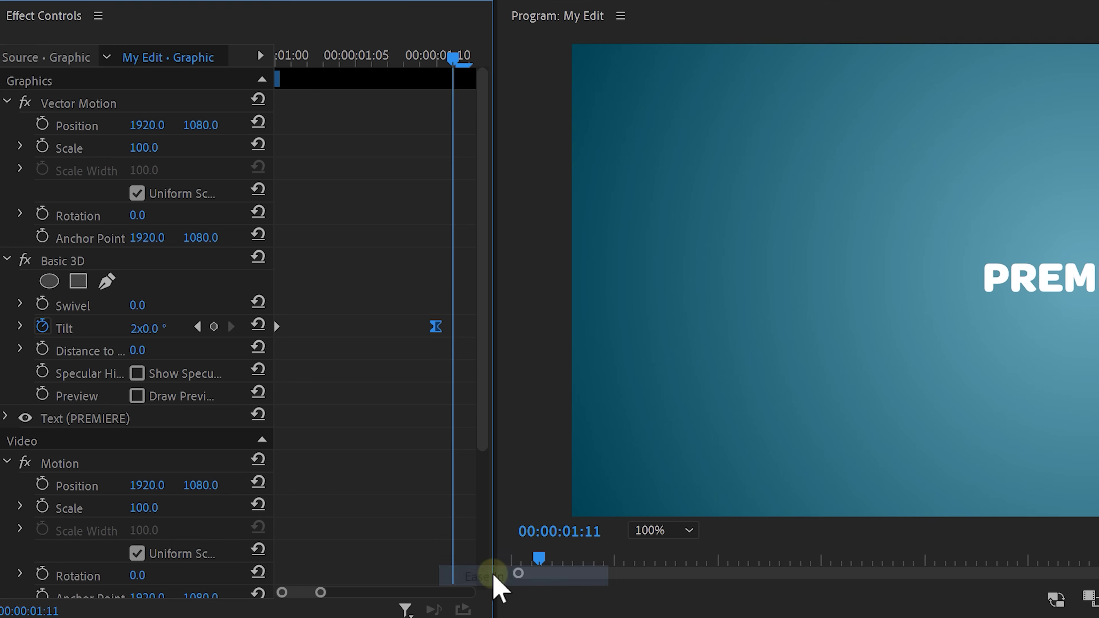
{"action": "left_click", "coordinate": [20, 326]}
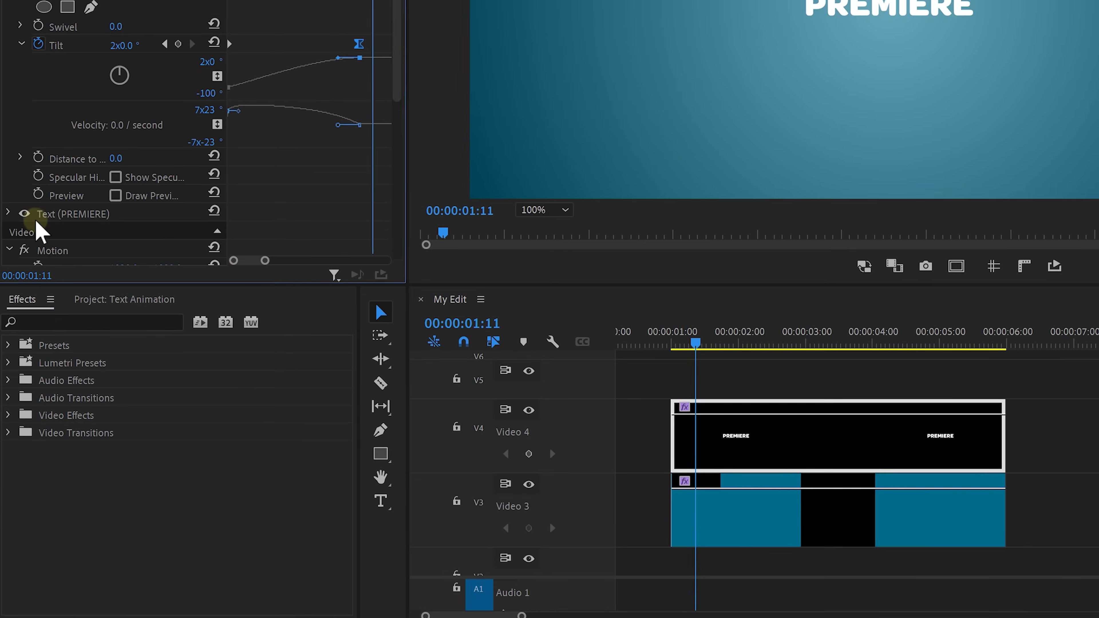
Apply Crop to the PREMIERE title and crop Left 39.4%, Right 57.5% to isolate the P.
{"action": "left_click", "coordinate": [58, 311]}
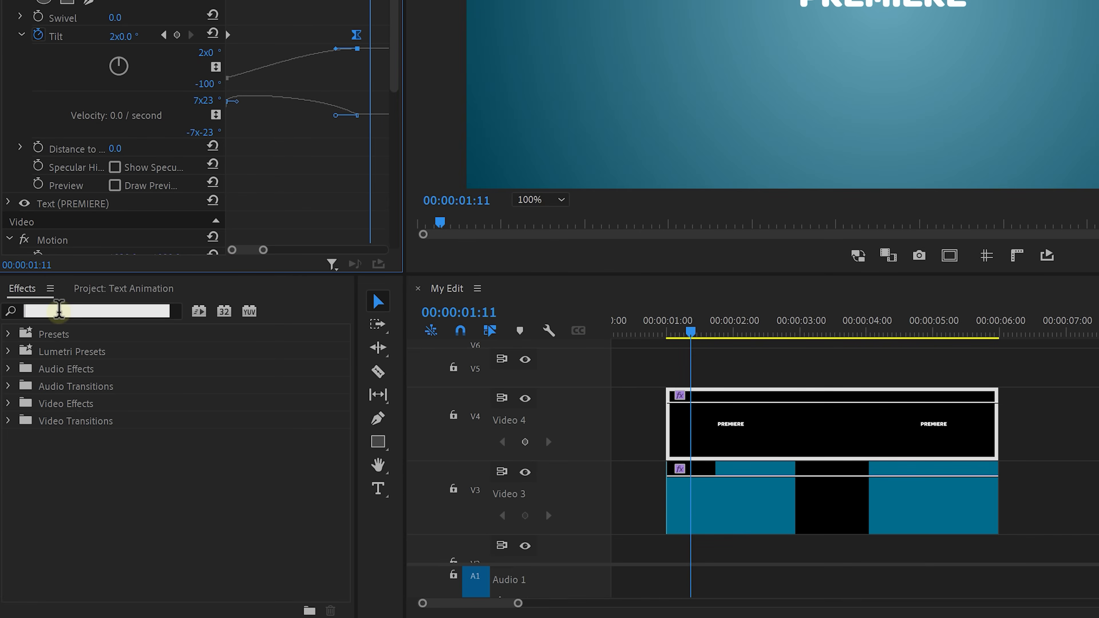
{"action": "type", "text": "crop"}
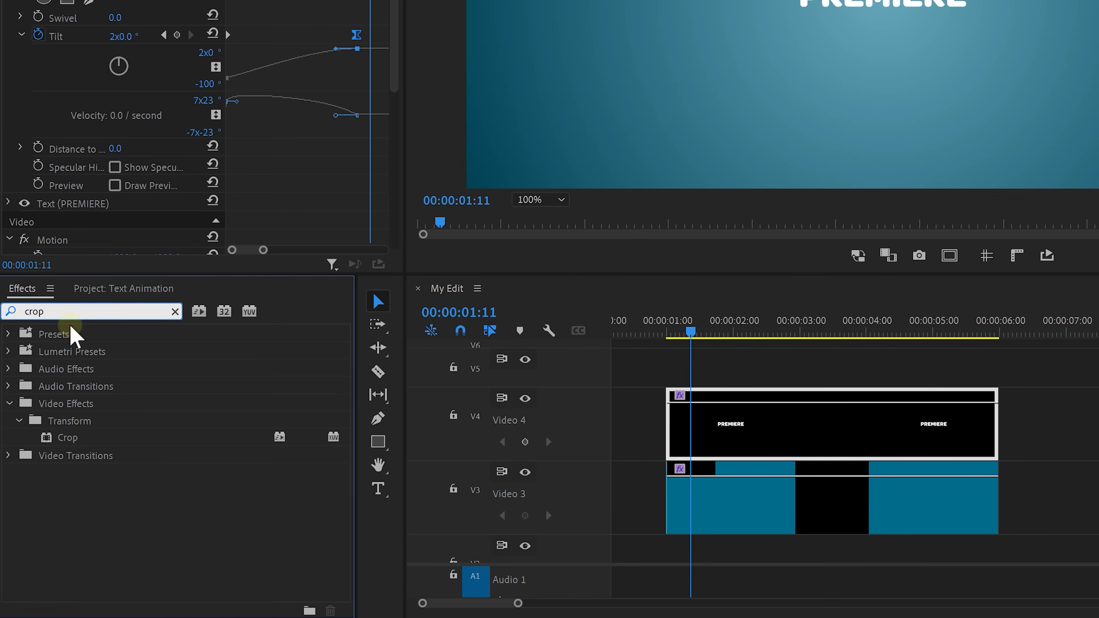
{"action": "left_click_drag", "start_coordinate": [77, 429], "coordinate": [766, 441]}
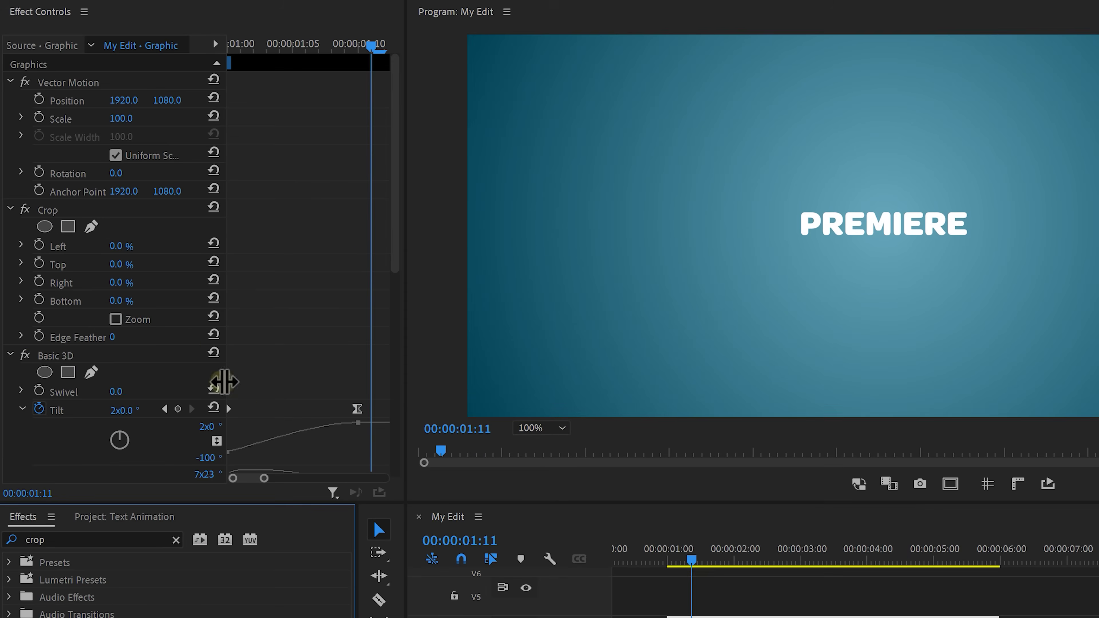
{"action": "left_click", "coordinate": [93, 215]}
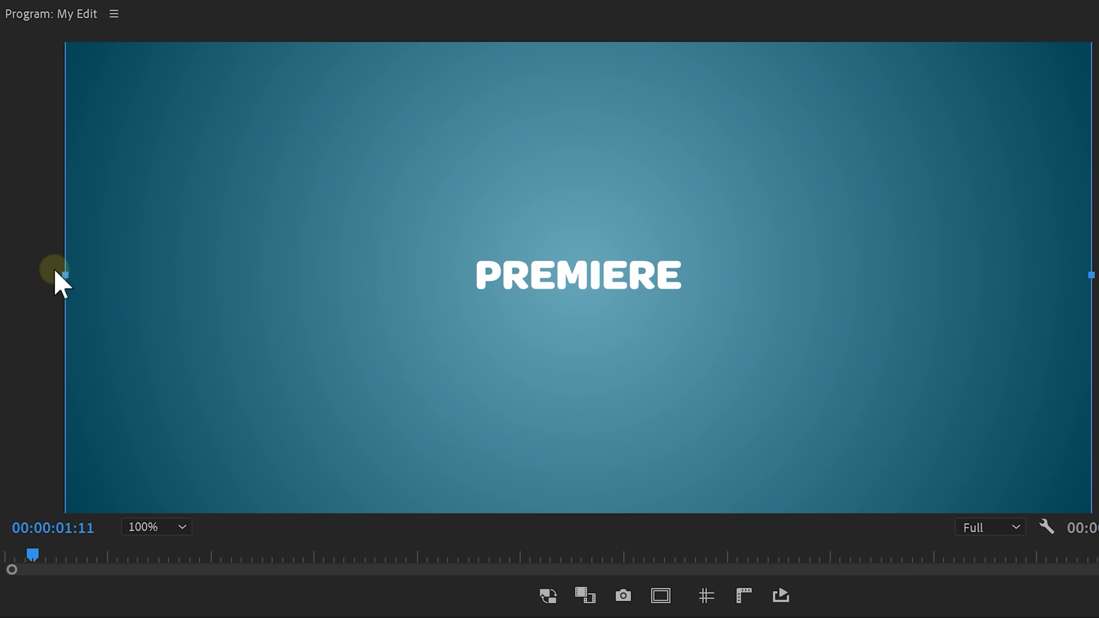
{"action": "left_click_drag", "start_coordinate": [56, 273], "coordinate": [475, 287]}
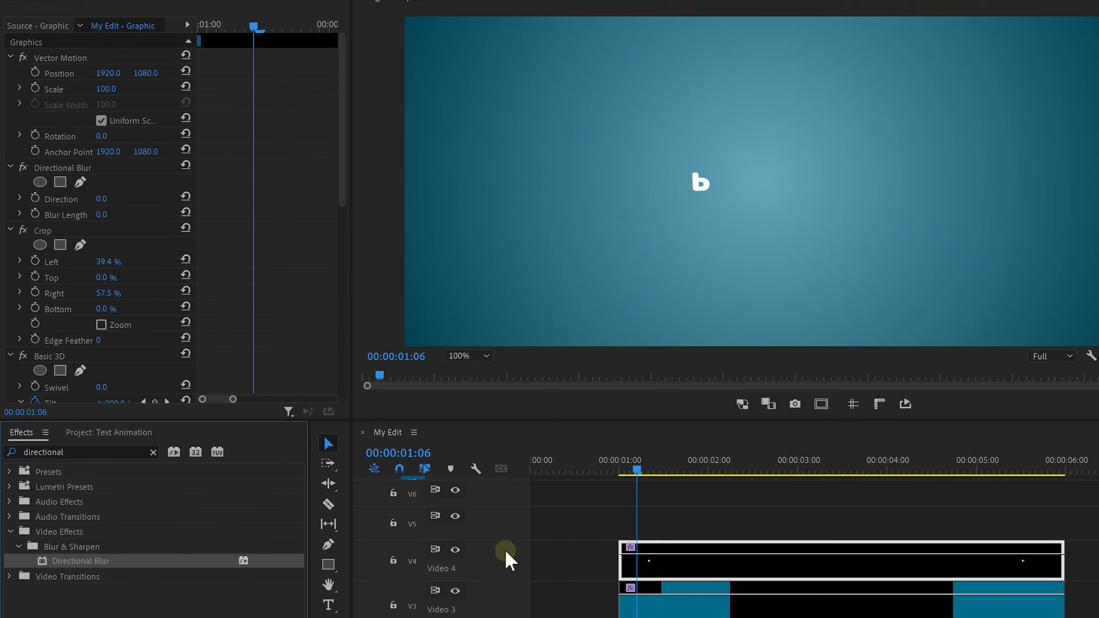
Keyframe the Directional Blur Length from 20 at 01:00 down to 0 at 01:09.
{"action": "left_click", "coordinate": [108, 225]}
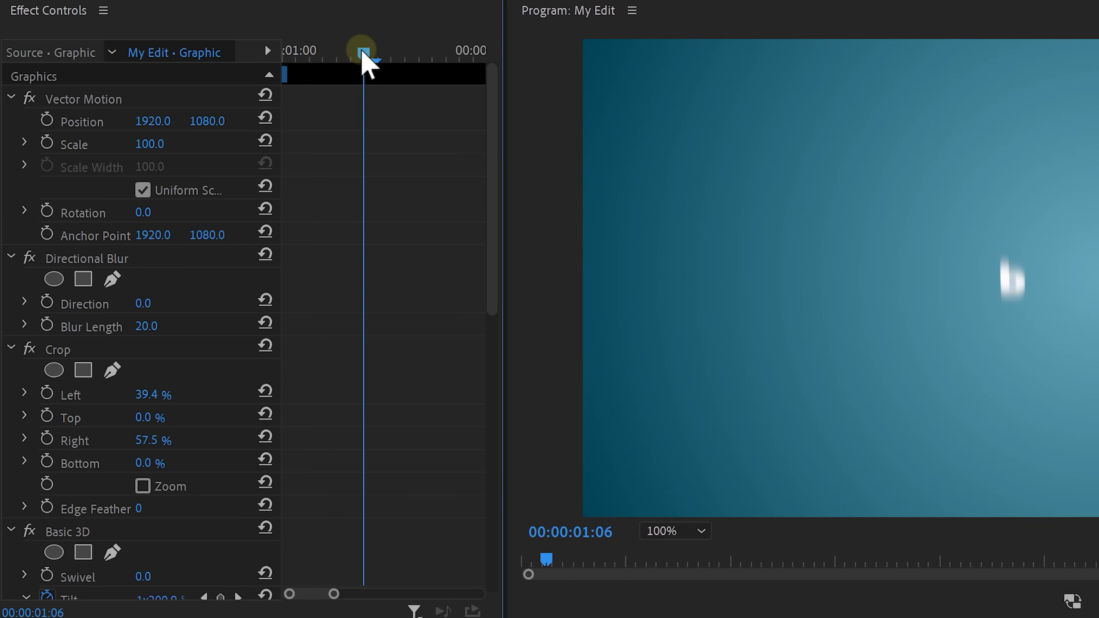
{"action": "left_click_drag", "start_coordinate": [252, 38], "coordinate": [210, 39]}
{"action": "left_click_drag", "start_coordinate": [306, 65], "coordinate": [320, 66]}
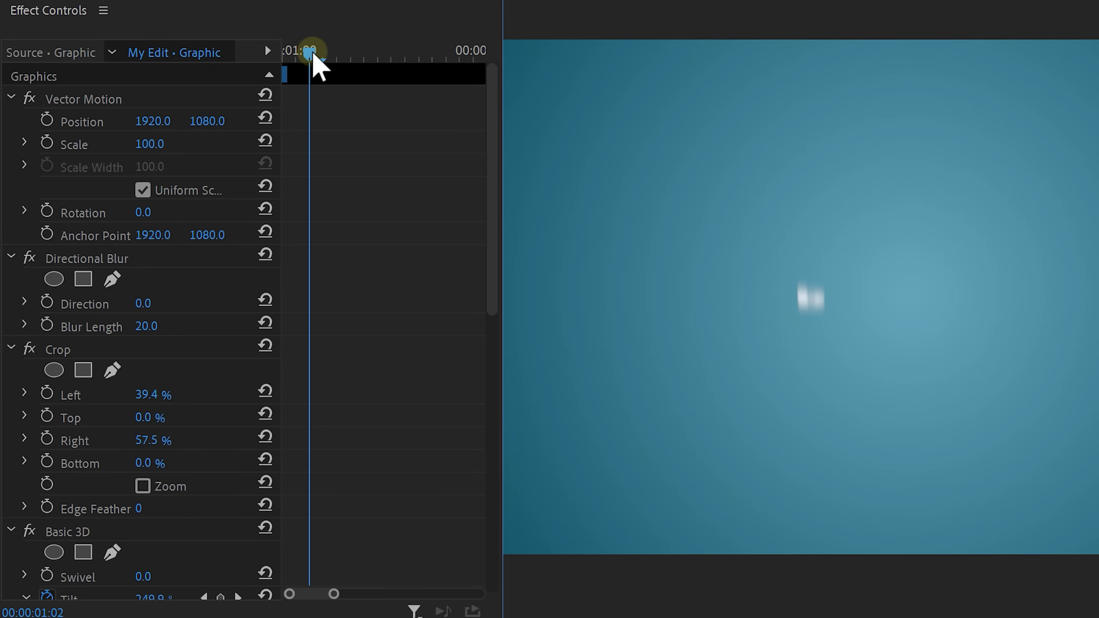
{"action": "left_click_drag", "start_coordinate": [147, 325], "coordinate": [213, 243]}
{"action": "left_click_drag", "start_coordinate": [309, 53], "coordinate": [405, 51]}
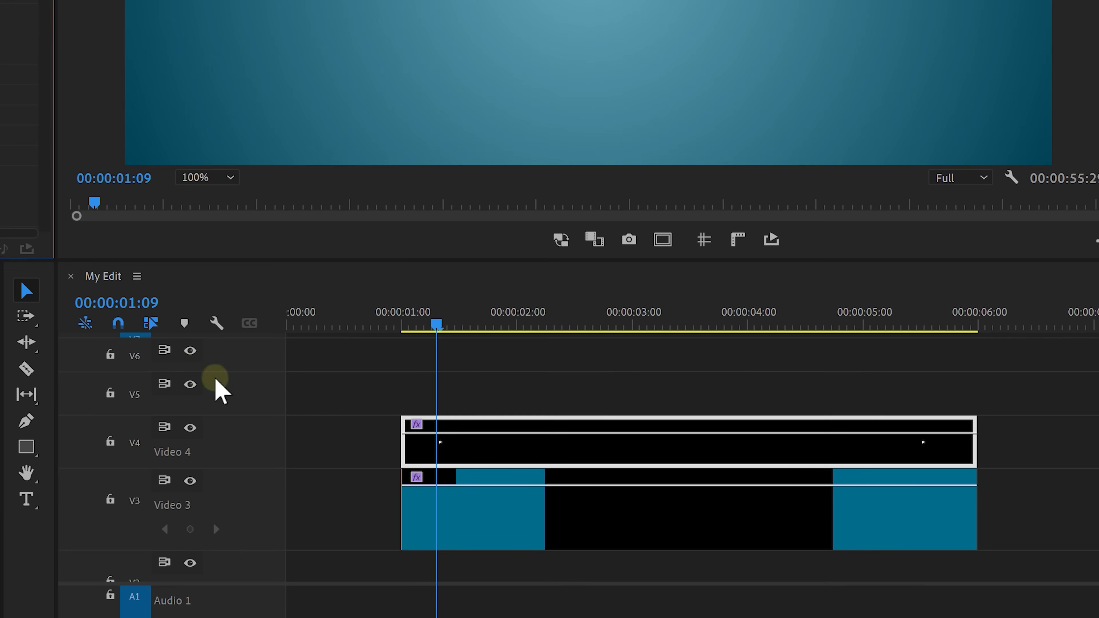
Duplicate the title clip onto V5, offset it by one frame, and bring up its crop controls.
{"action": "left_click", "coordinate": [485, 451]}
{"action": "left_click_drag", "start_coordinate": [476, 454], "coordinate": [470, 403]}
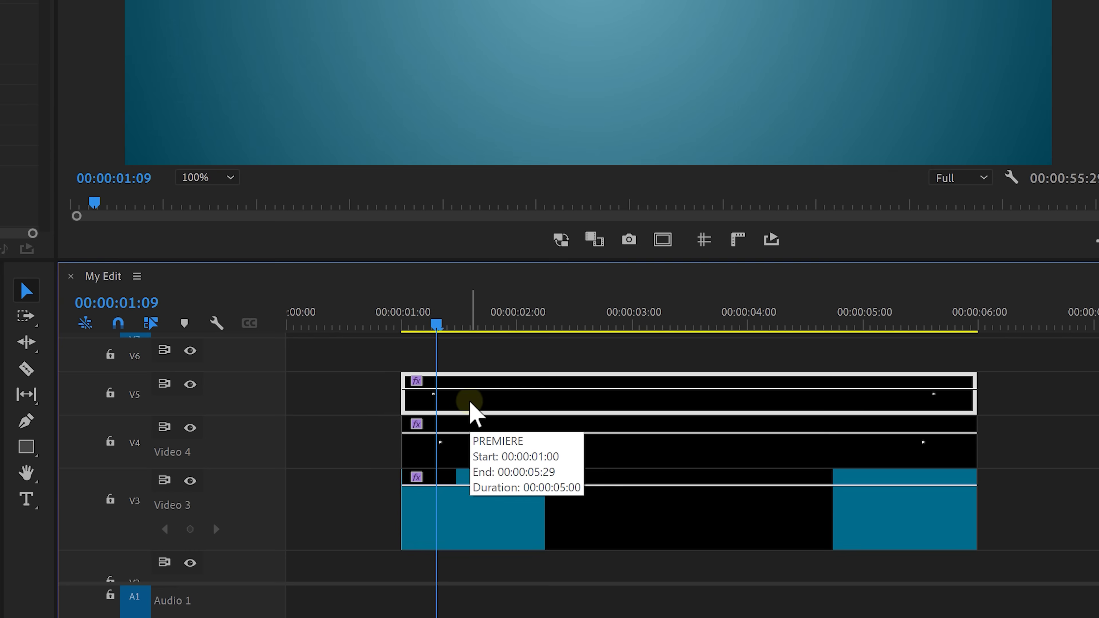
{"action": "key", "text": "alt+Right"}
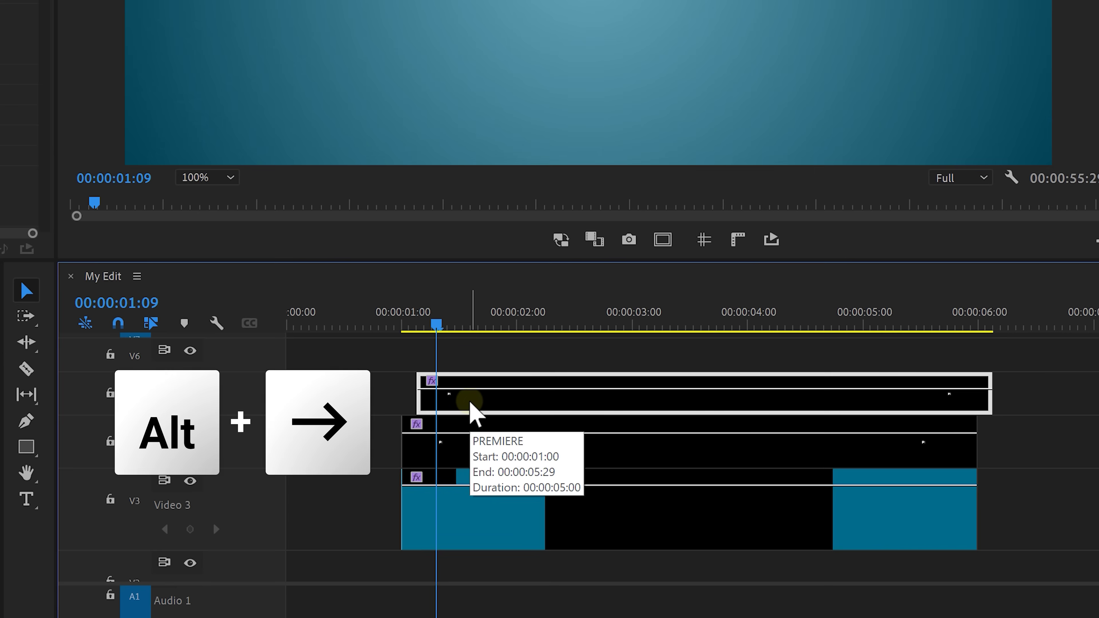
{"action": "key", "text": "Right"}
{"action": "key", "text": "Right"}
{"action": "key", "text": "Right"}
{"action": "key", "text": "Right"}
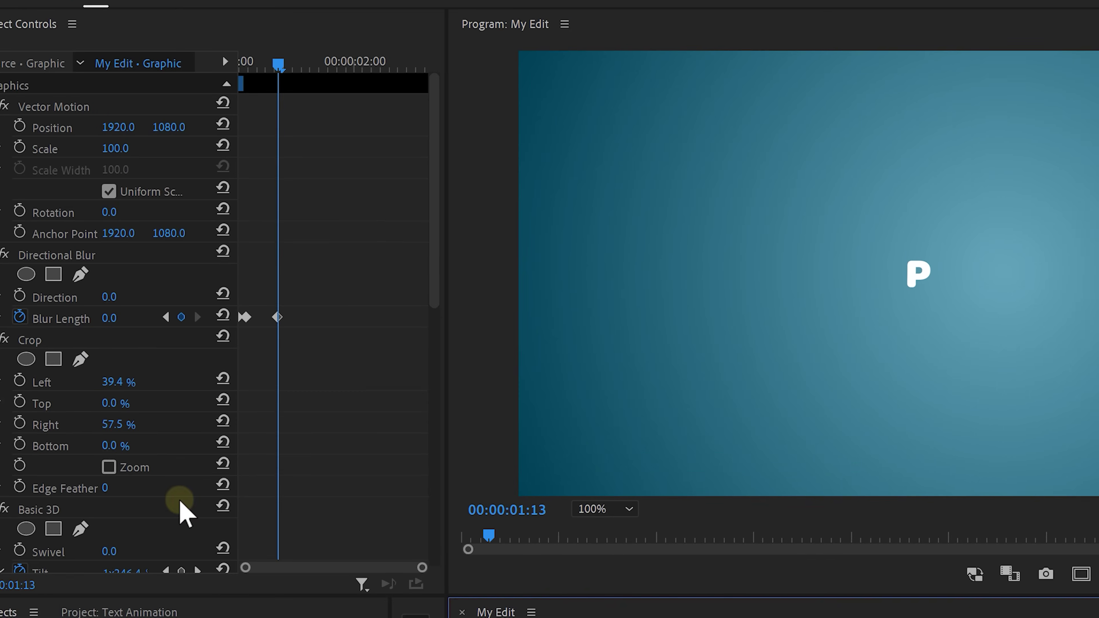
{"action": "left_click", "coordinate": [128, 366]}
{"action": "left_click", "coordinate": [949, 295]}
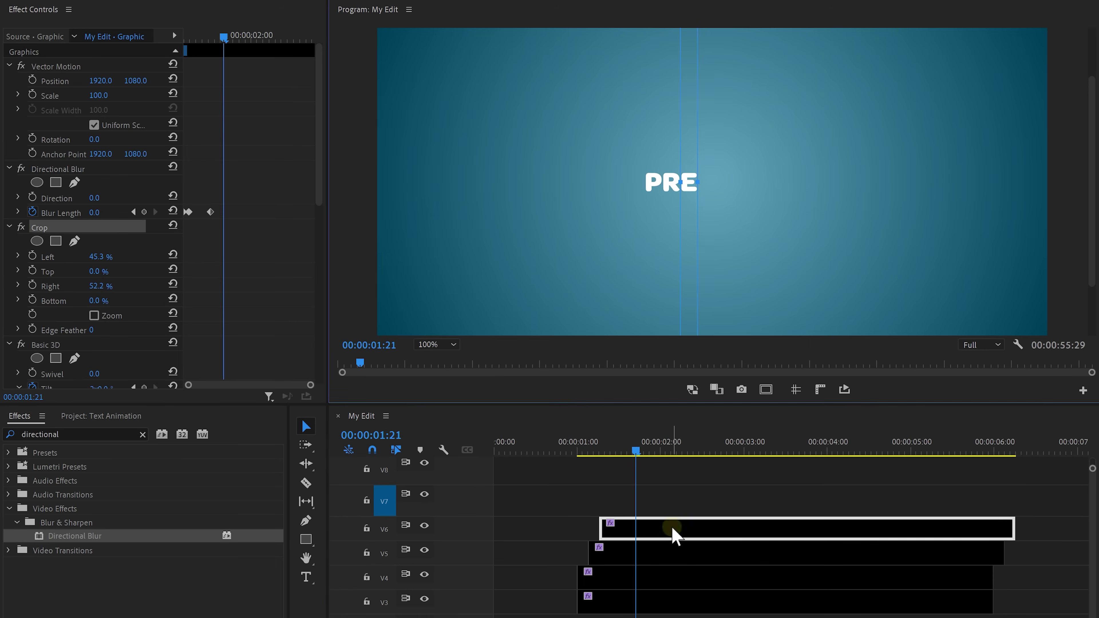
Add further copies one track up and one frame later, shifting each crop to the next letter through the final E.
{"action": "left_click_drag", "start_coordinate": [673, 535], "coordinate": [684, 505]}
{"action": "left_click_drag", "start_coordinate": [698, 182], "coordinate": [736, 179]}
{"action": "key", "text": "Right"}
{"action": "key", "text": "Right"}
{"action": "key", "text": "Right"}
{"action": "key", "text": "Right"}
{"action": "left_click", "coordinate": [670, 515]}
{"action": "key", "text": "Right"}
{"action": "key", "text": "Right"}
{"action": "key", "text": "Right"}
{"action": "key", "text": "Right"}
{"action": "key", "text": "Right"}
{"action": "key", "text": "Right"}
{"action": "left_click_drag", "start_coordinate": [666, 515], "coordinate": [675, 497]}
{"action": "left_click_drag", "start_coordinate": [773, 182], "coordinate": [781, 182]}
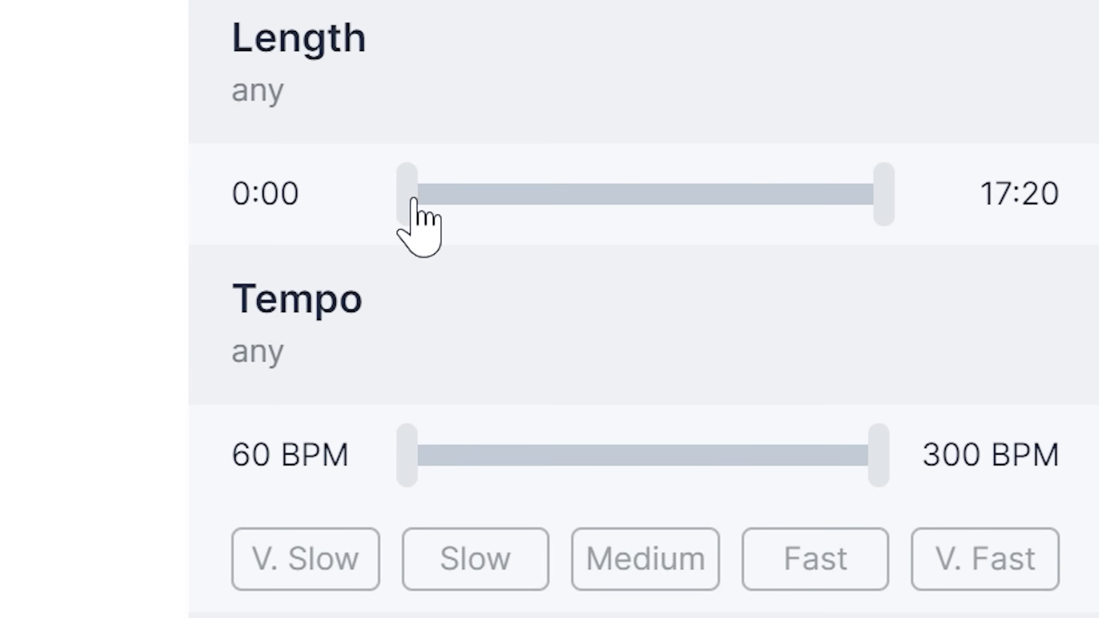
Set the Length filter's minimum to 2:15 in Lickd.
{"action": "left_click_drag", "start_coordinate": [906, 535], "coordinate": [924, 538]}
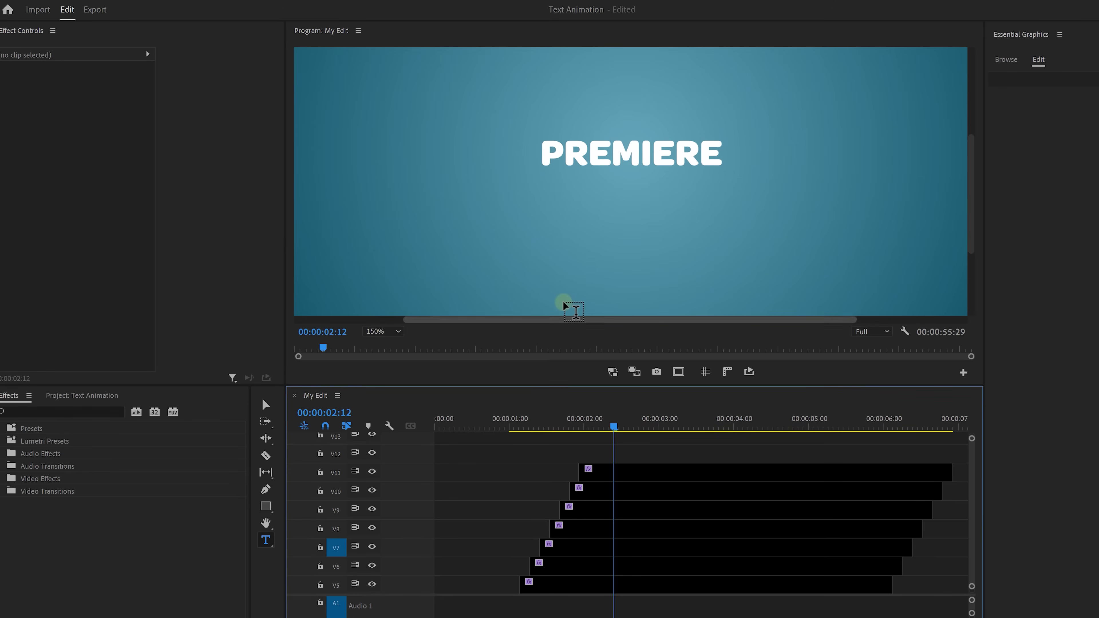
Add a BASICS text layer scaled to 227 and centred vertically and horizontally.
{"action": "left_click", "coordinate": [578, 241]}
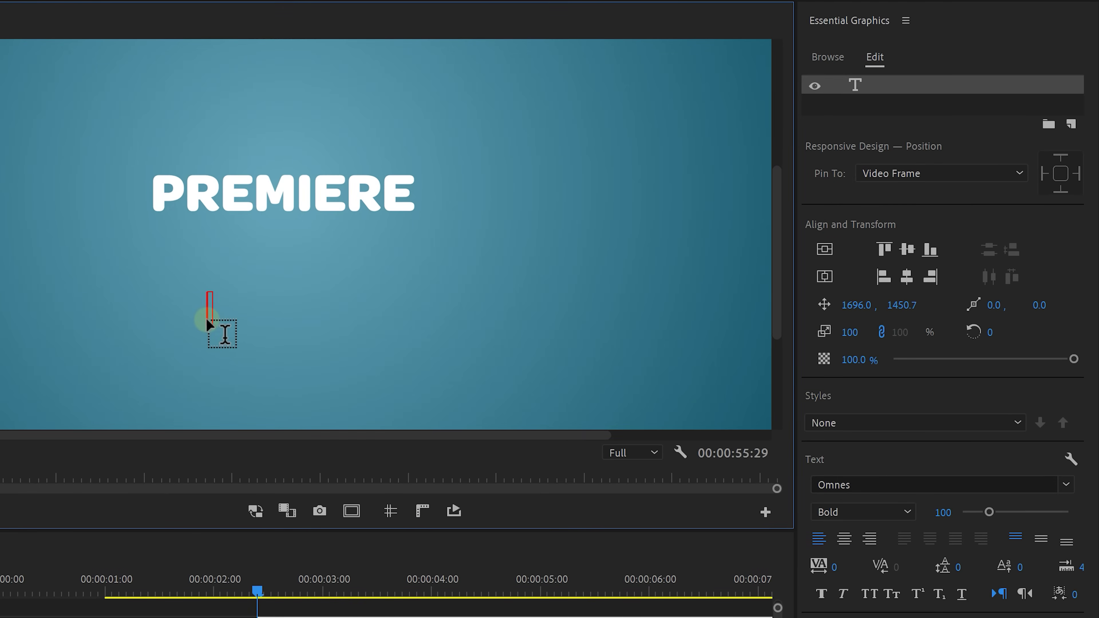
{"action": "type", "text": "BASICS"}
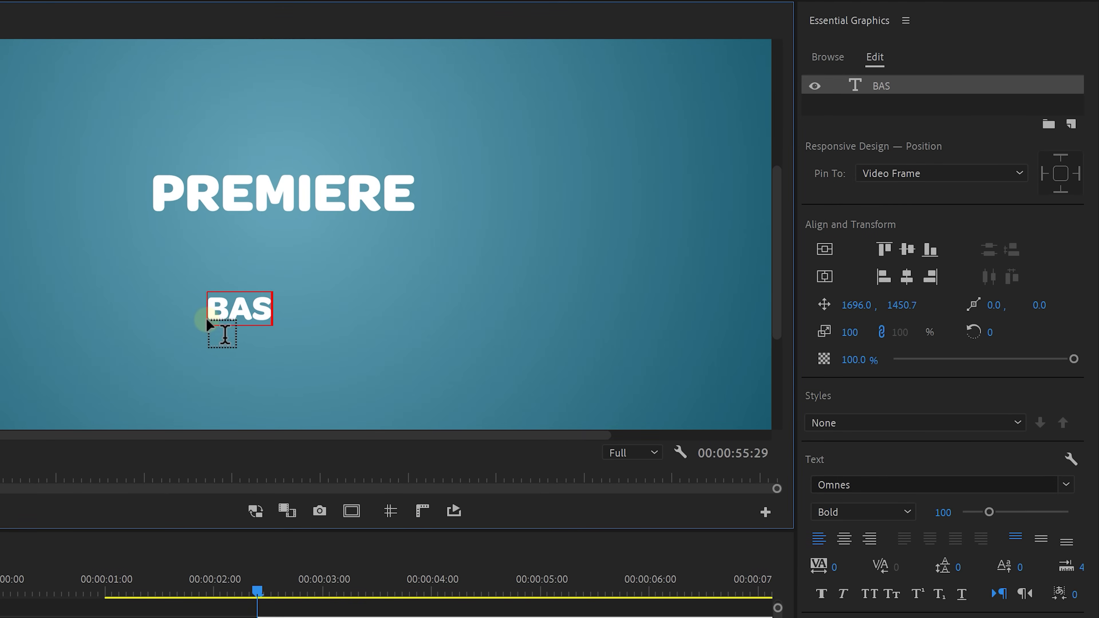
{"action": "left_click", "coordinate": [851, 332]}
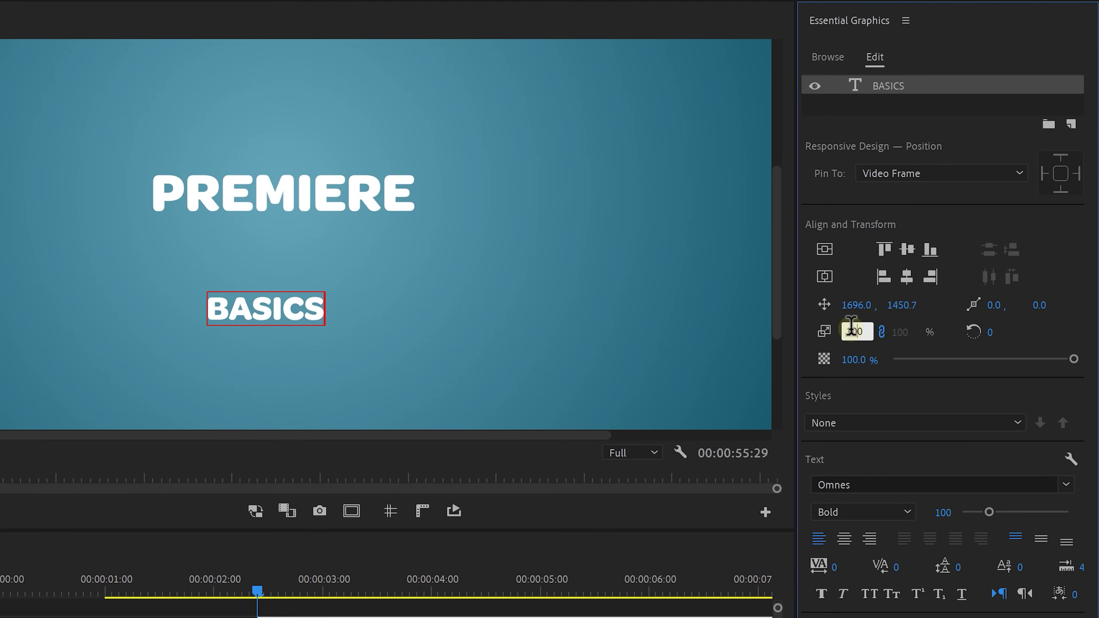
{"action": "type", "text": "227"}
{"action": "key", "text": "Return"}
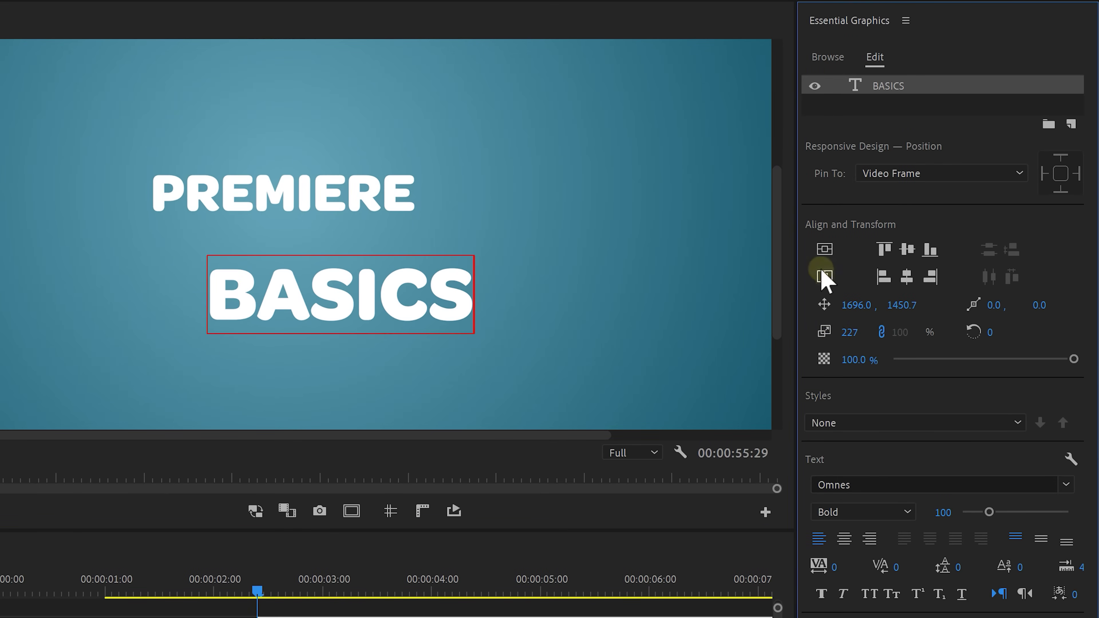
{"action": "left_click", "coordinate": [821, 248]}
{"action": "left_click", "coordinate": [825, 276]}
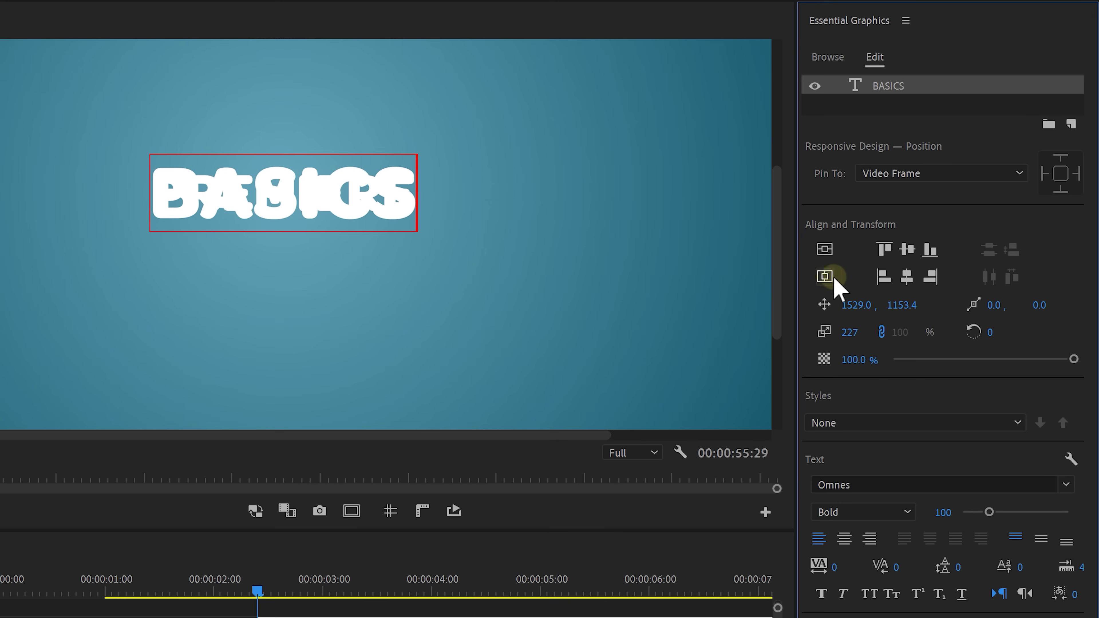
Move BASICS down so it sits directly beneath PREMIERE.
{"action": "left_click_drag", "start_coordinate": [942, 308], "coordinate": [903, 311]}
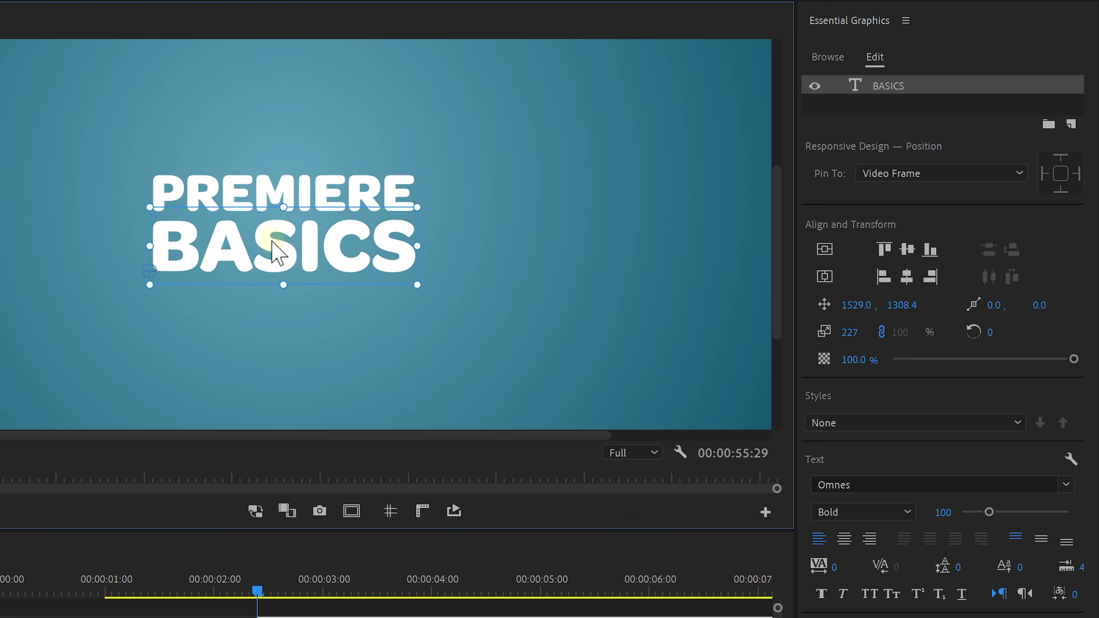
{"action": "mouse_move", "coordinate": [278, 253]}
{"action": "left_mouse_down"}
{"action": "mouse_move", "coordinate": [262, 241]}
{"action": "mouse_move", "coordinate": [299, 254]}
{"action": "mouse_move", "coordinate": [277, 242]}
{"action": "left_mouse_up"}
{"action": "left_click_drag", "start_coordinate": [257, 591], "coordinate": [196, 591]}
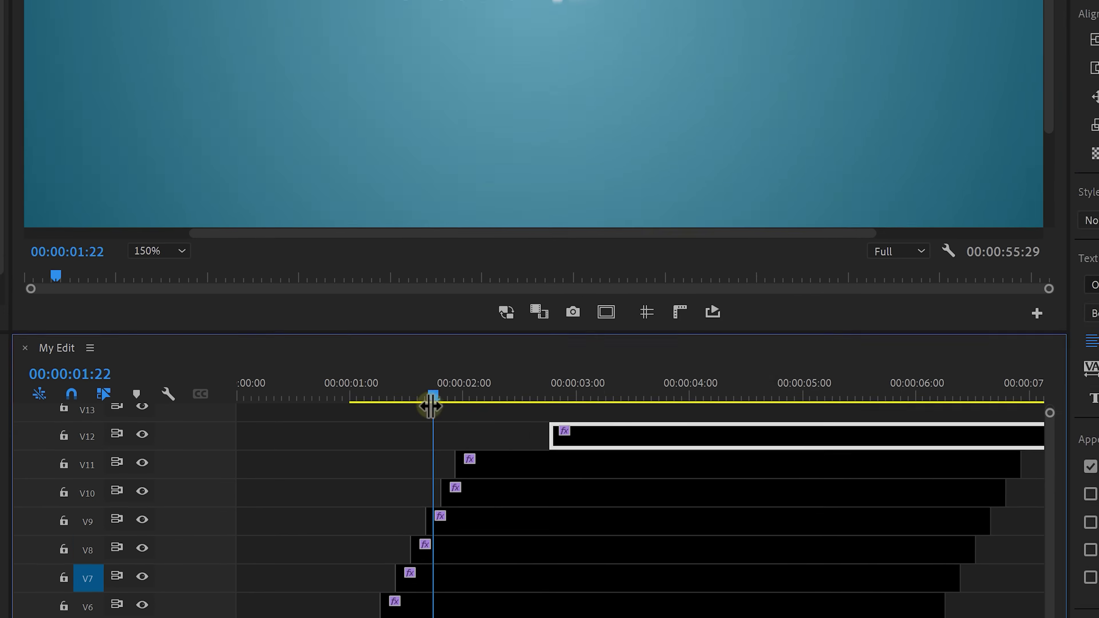
Preview PREMIERE, shift the BASICS clip three frames earlier, and go to its resting frame.
{"action": "left_click_drag", "start_coordinate": [509, 360], "coordinate": [527, 357]}
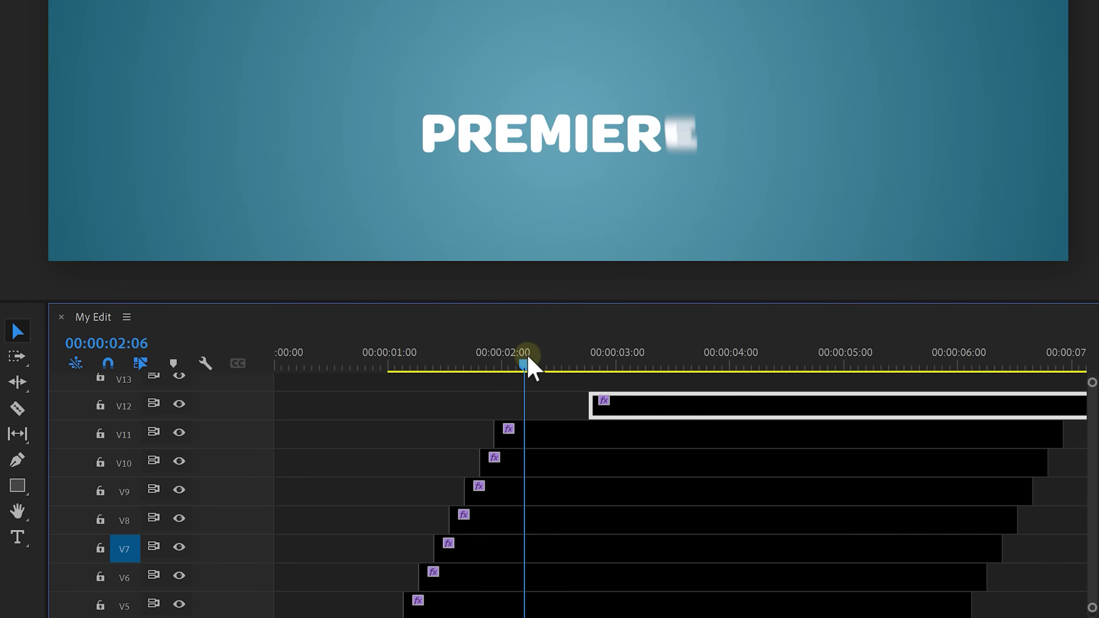
{"action": "left_click_drag", "start_coordinate": [632, 414], "coordinate": [611, 407]}
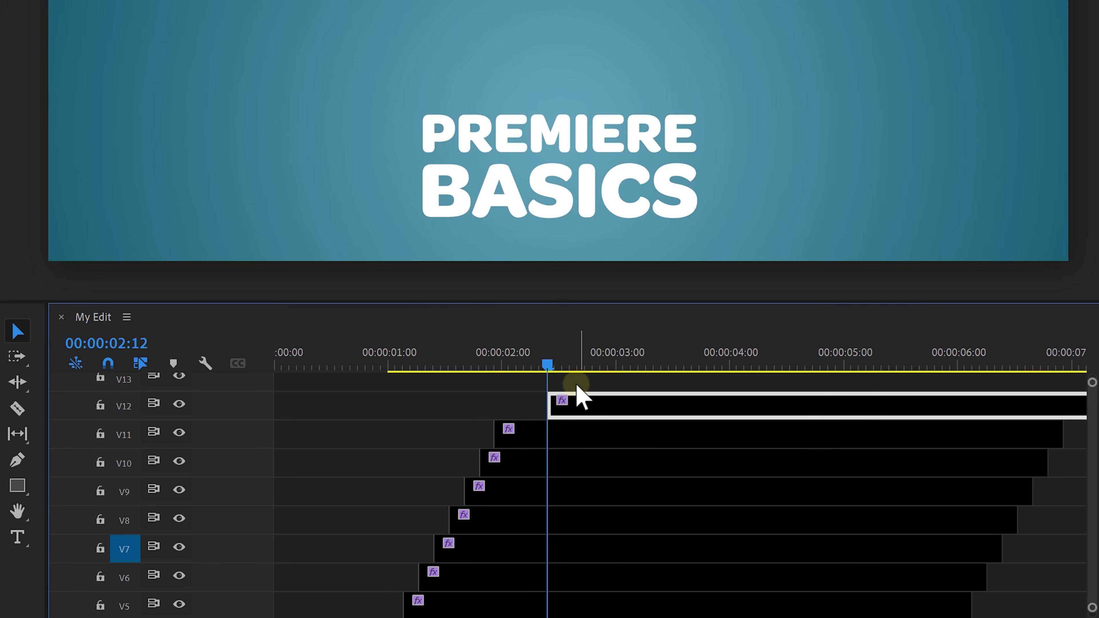
{"action": "left_click", "coordinate": [566, 366]}
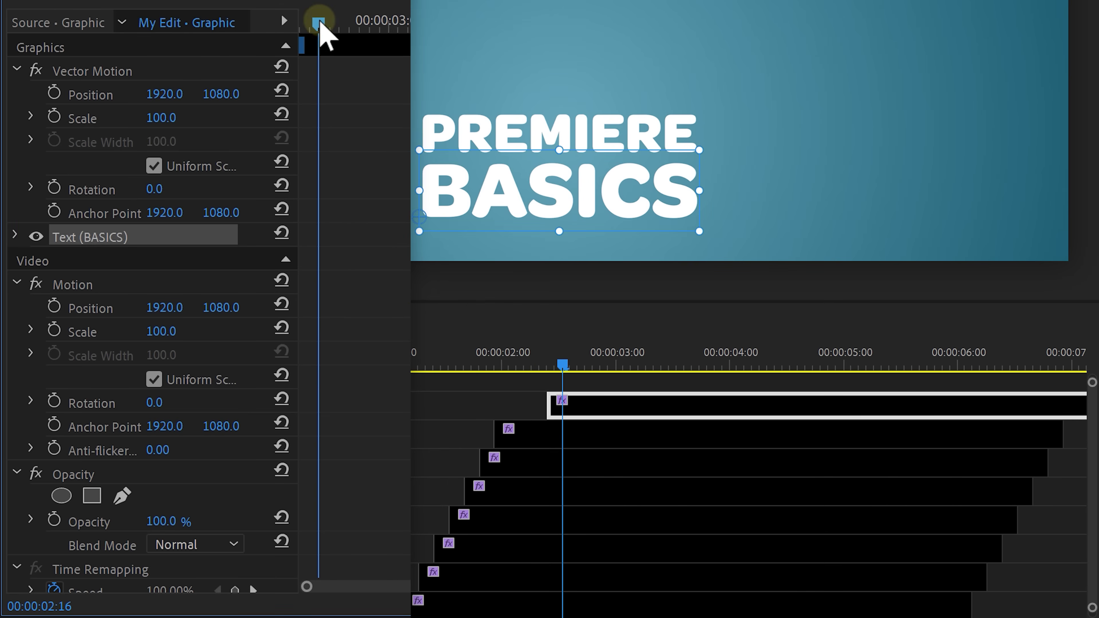
Keyframe BASICS Position with a lower starting offset, easing in to its resting place.
{"action": "left_click", "coordinate": [54, 93]}
{"action": "left_click_drag", "start_coordinate": [323, 26], "coordinate": [302, 25]}
{"action": "left_click_drag", "start_coordinate": [221, 94], "coordinate": [236, 111]}
{"action": "right_click", "coordinate": [324, 94]}
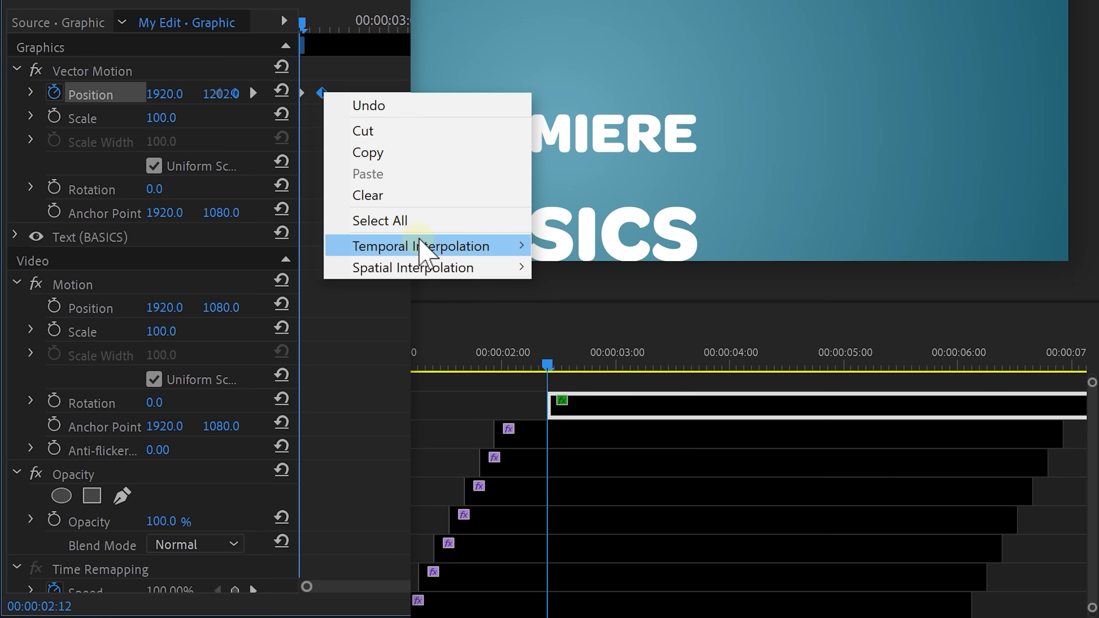
{"action": "mouse_move", "coordinate": [428, 246]}
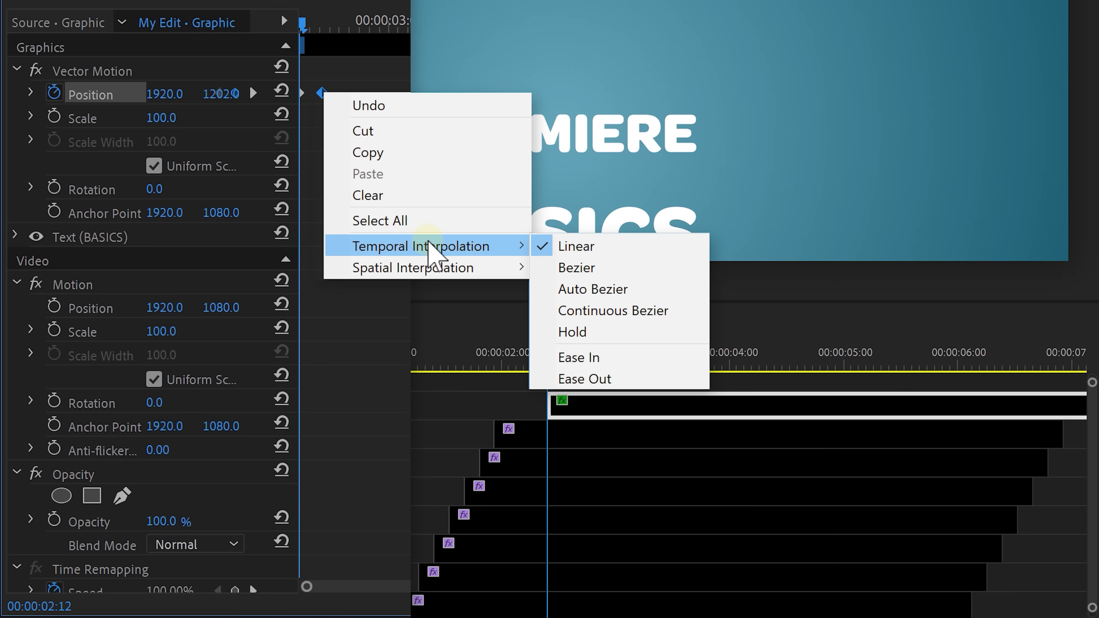
{"action": "left_click", "coordinate": [602, 360]}
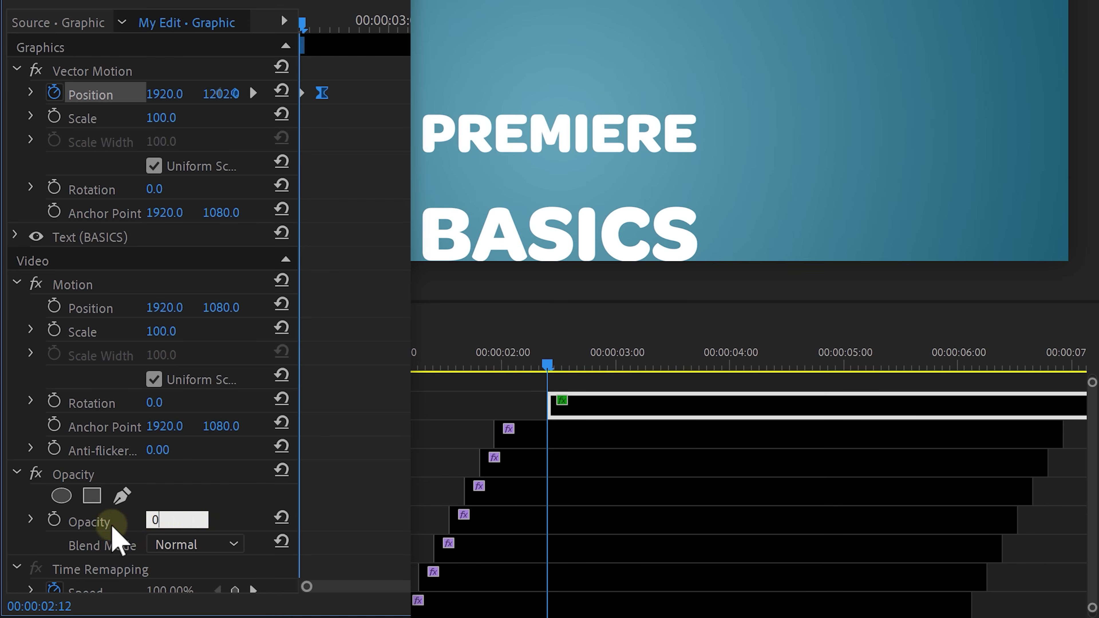
Keyframe BASICS Opacity from 0% at the start to 100% at the resting keyframe.
{"action": "key", "text": "Return"}
{"action": "key", "text": "shift+Right"}
{"action": "type", "text": "100"}
{"action": "key", "text": "Return"}
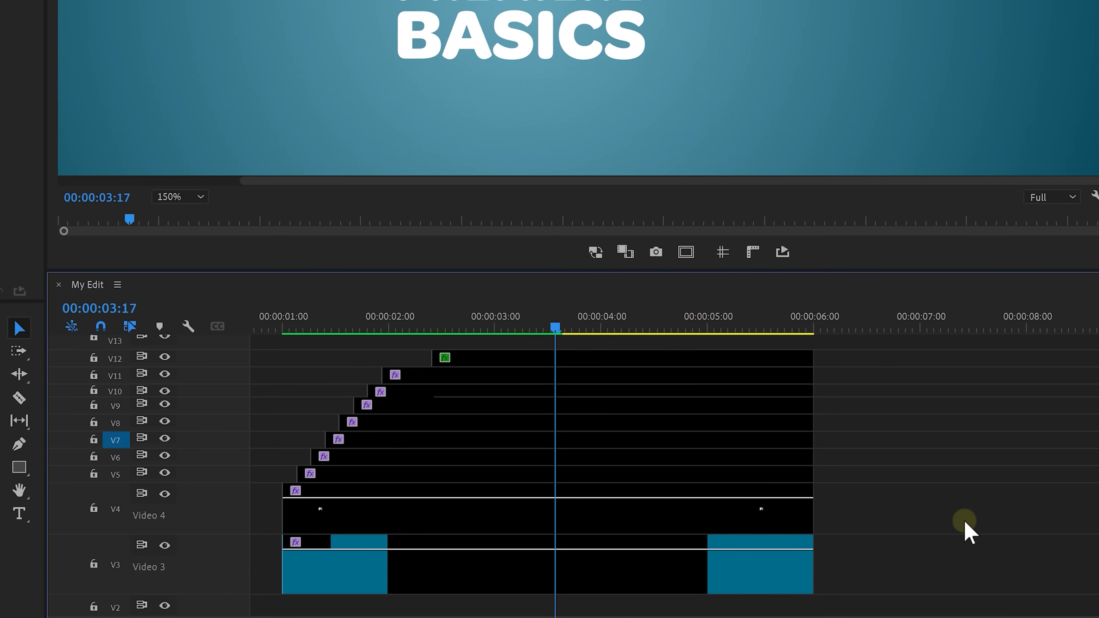
Nest the stacked title clips on V4–V12 into one sequence named TEXT.
{"action": "left_click_drag", "start_coordinate": [855, 490], "coordinate": [623, 365]}
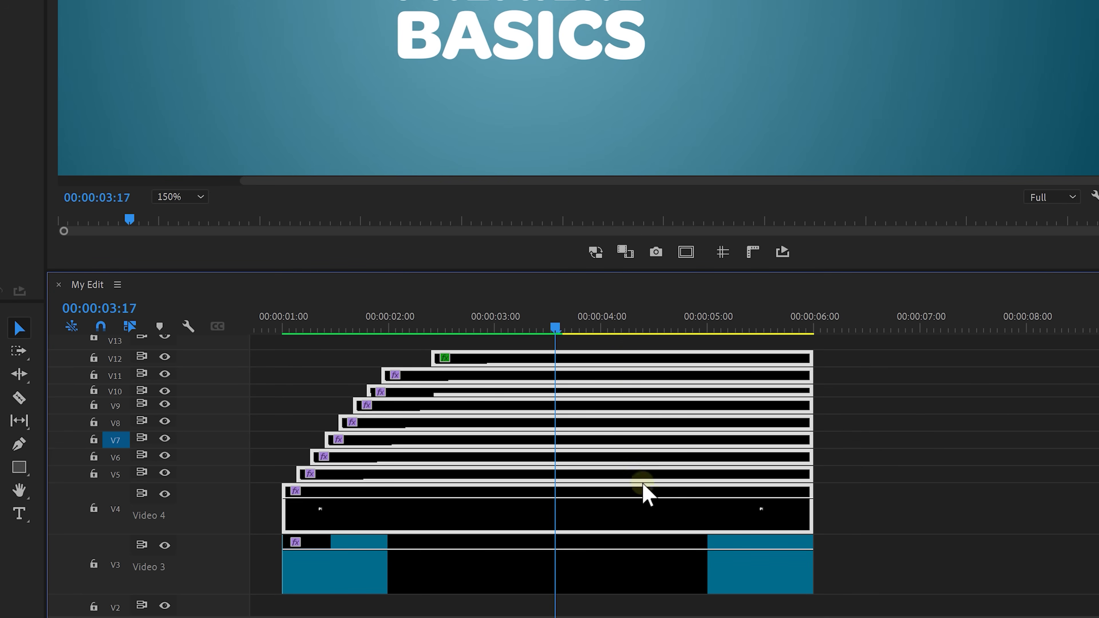
{"action": "right_click", "coordinate": [636, 515]}
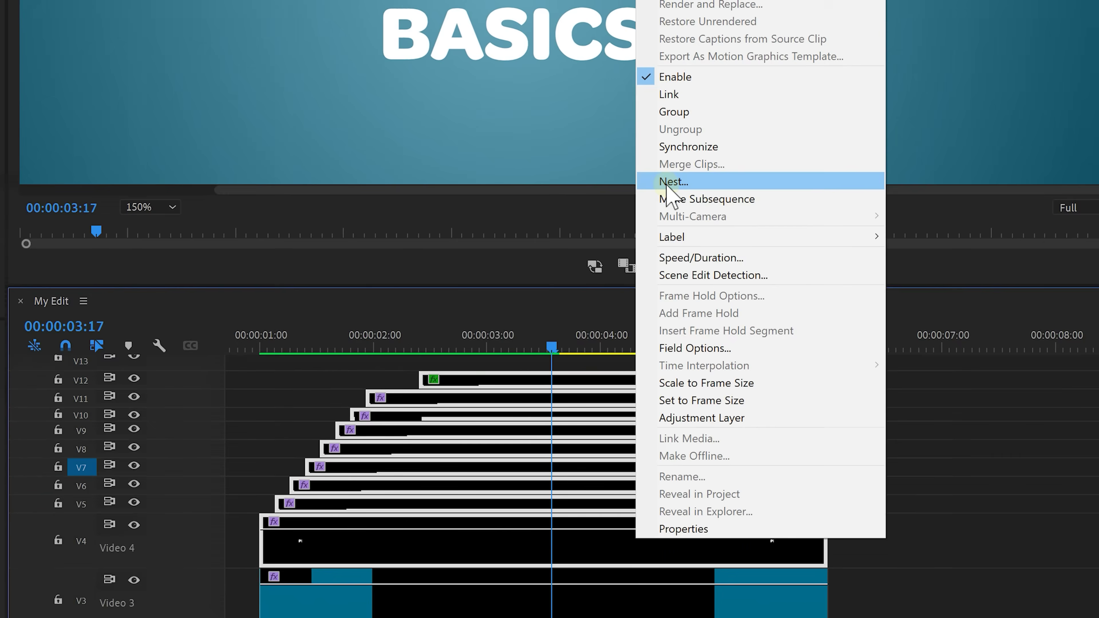
{"action": "left_click", "coordinate": [649, 169]}
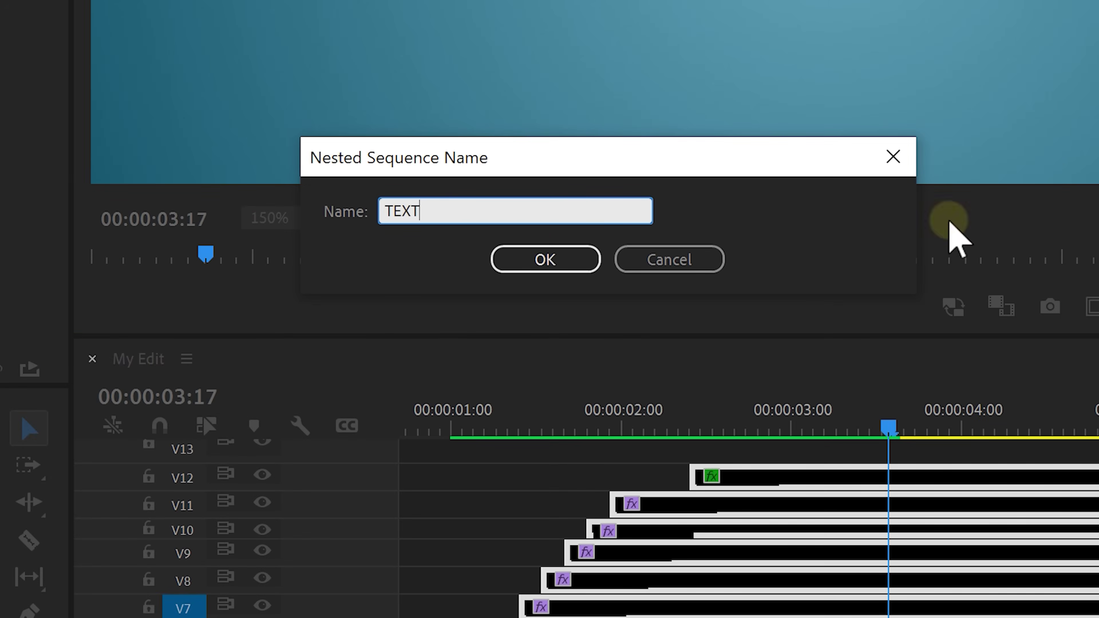
{"action": "left_click", "coordinate": [545, 259]}
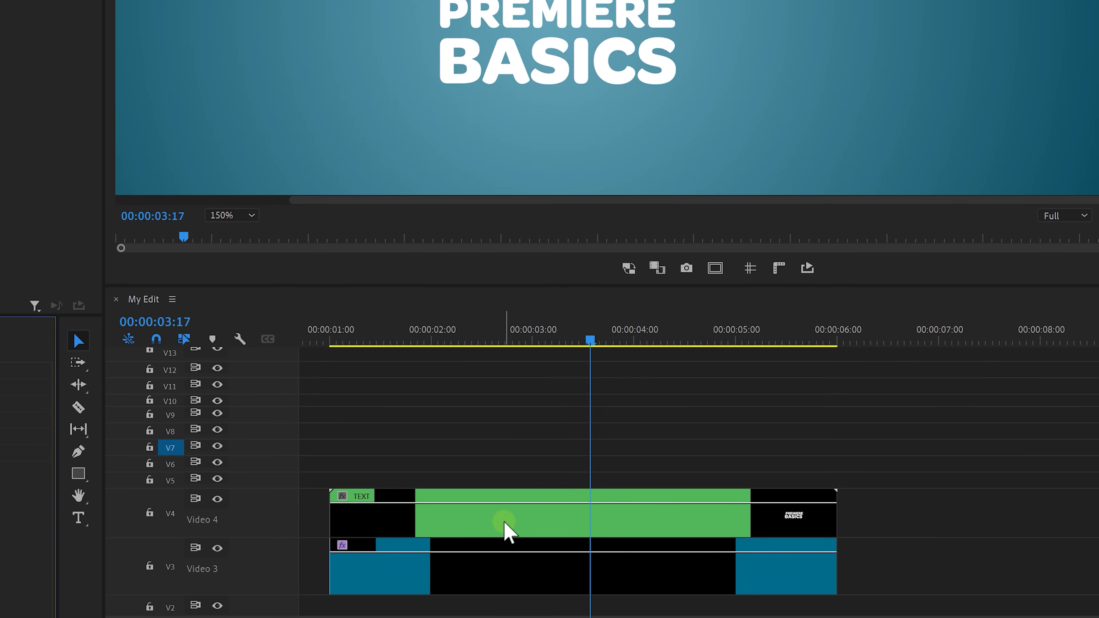
{"action": "left_click", "coordinate": [508, 522]}
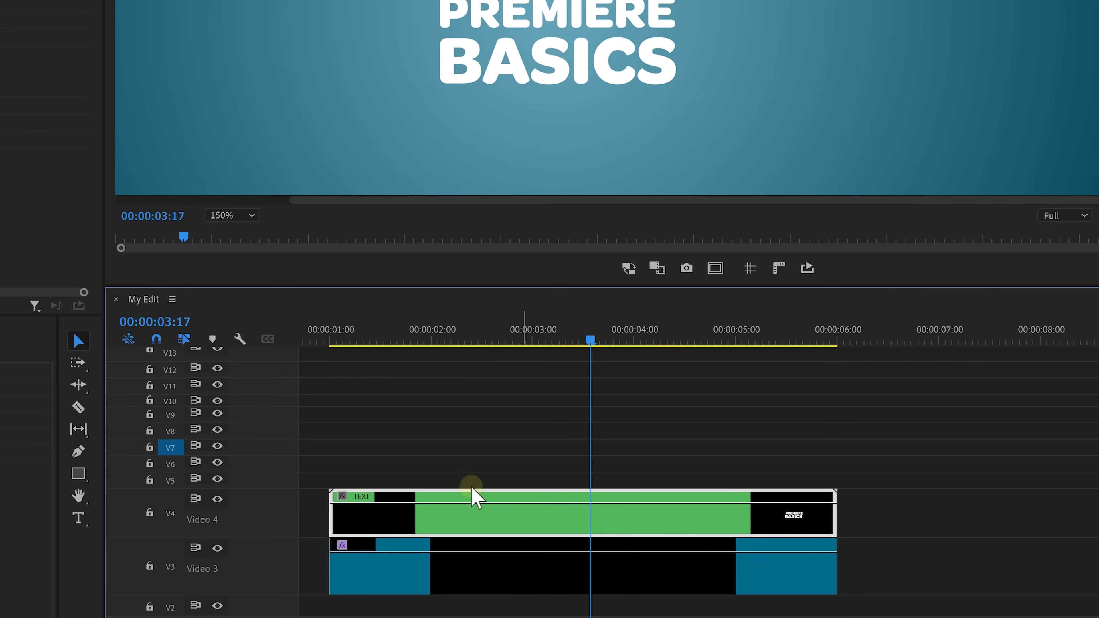
Set the preview zoom to Fit and reselect the nested TEXT clip.
{"action": "left_click", "coordinate": [231, 215]}
{"action": "left_click", "coordinate": [220, 229]}
{"action": "left_click", "coordinate": [453, 530]}
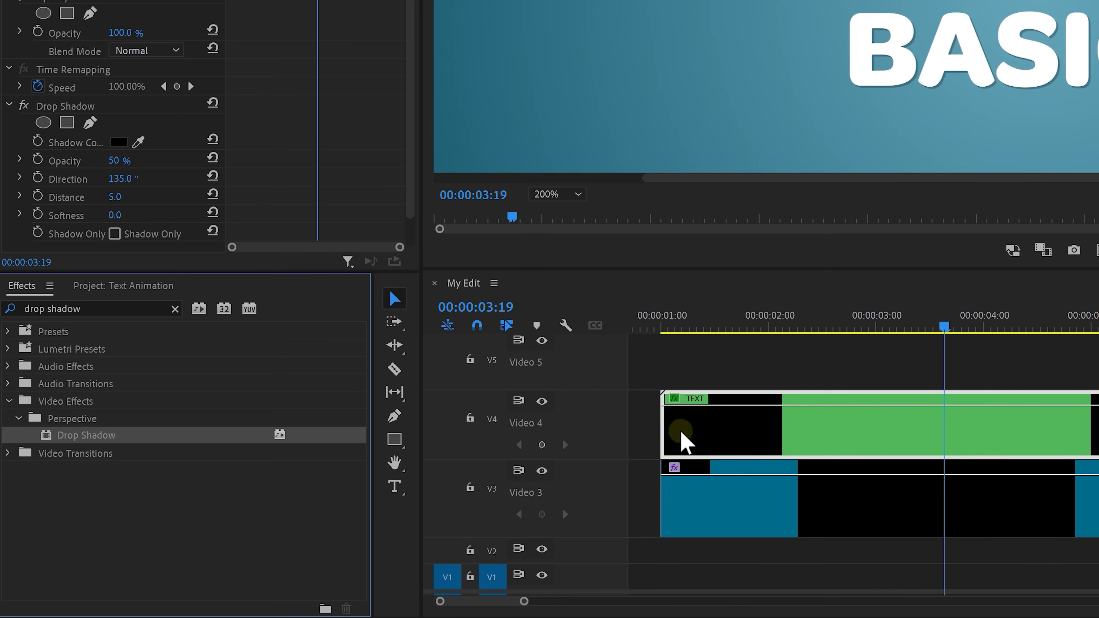
Tighten the TEXT drop shadow to Distance 12.8 and Softness 4.3.
{"action": "left_click_drag", "start_coordinate": [116, 197], "coordinate": [241, 199]}
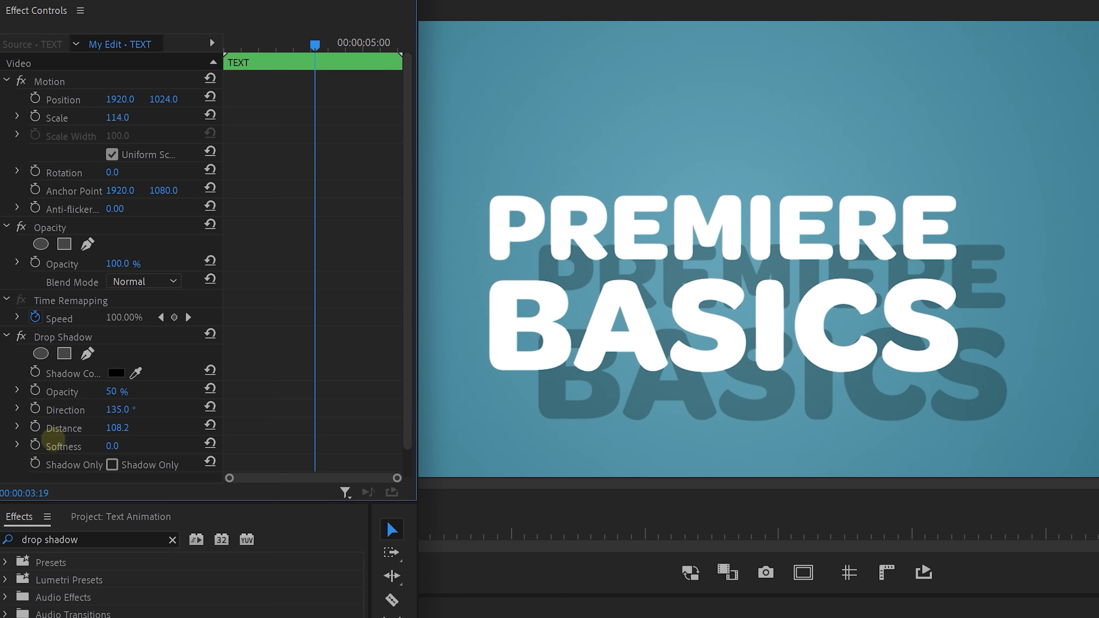
{"action": "left_click_drag", "start_coordinate": [52, 438], "coordinate": [13, 439]}
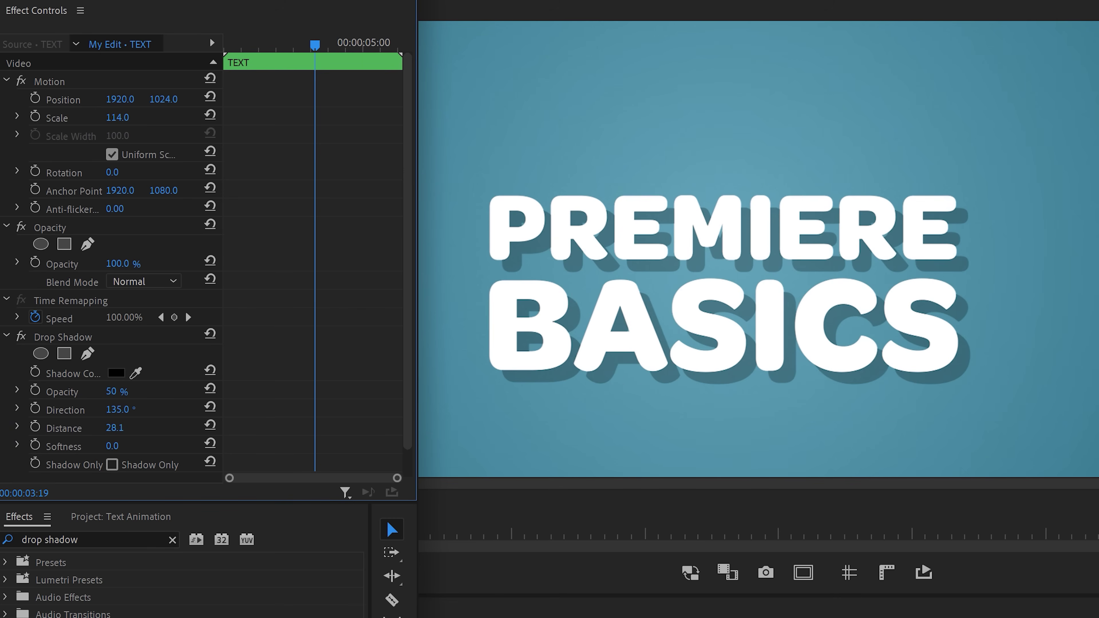
{"action": "left_click_drag", "start_coordinate": [115, 427], "coordinate": [285, 458]}
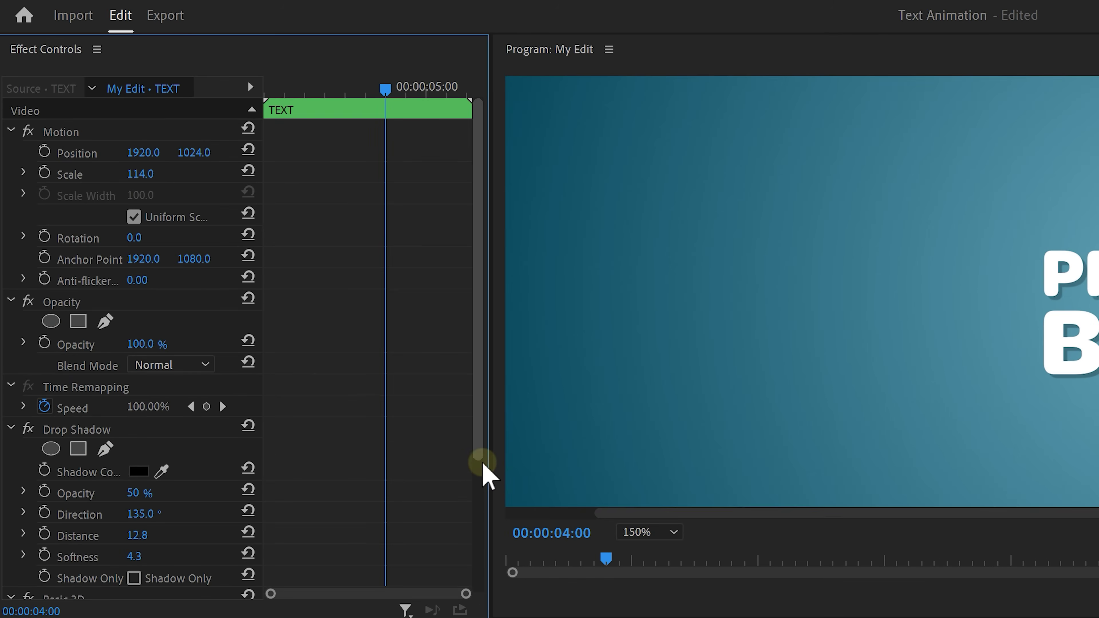
Keyframe the TEXT Basic 3D Swivel from 0° to 270° at 04:06, easing into the last keyframe.
{"action": "left_click_drag", "start_coordinate": [294, 285], "coordinate": [294, 348]}
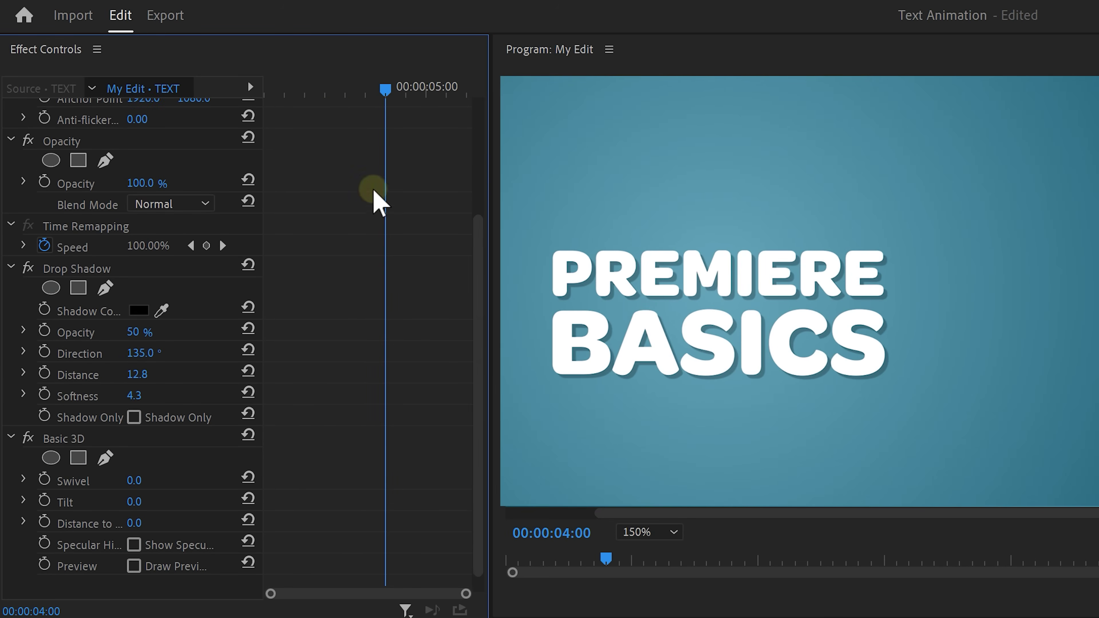
{"action": "mouse_move", "coordinate": [384, 89]}
{"action": "left_mouse_down"}
{"action": "mouse_move", "coordinate": [360, 91]}
{"action": "mouse_move", "coordinate": [382, 92]}
{"action": "left_mouse_up"}
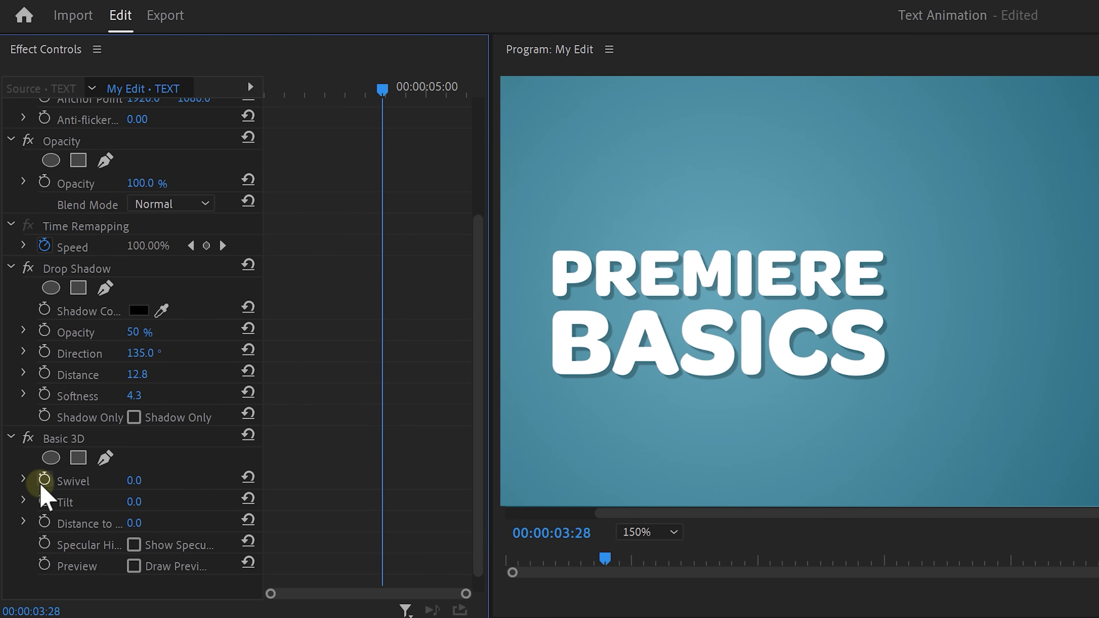
{"action": "left_click_drag", "start_coordinate": [382, 88], "coordinate": [396, 92]}
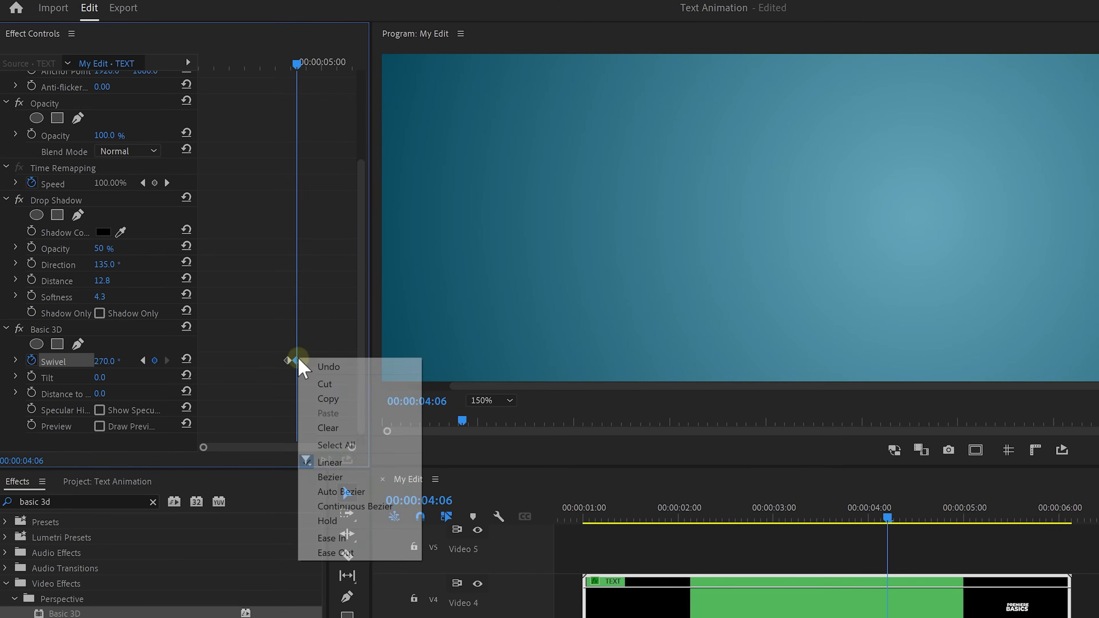
{"action": "left_click", "coordinate": [331, 539]}
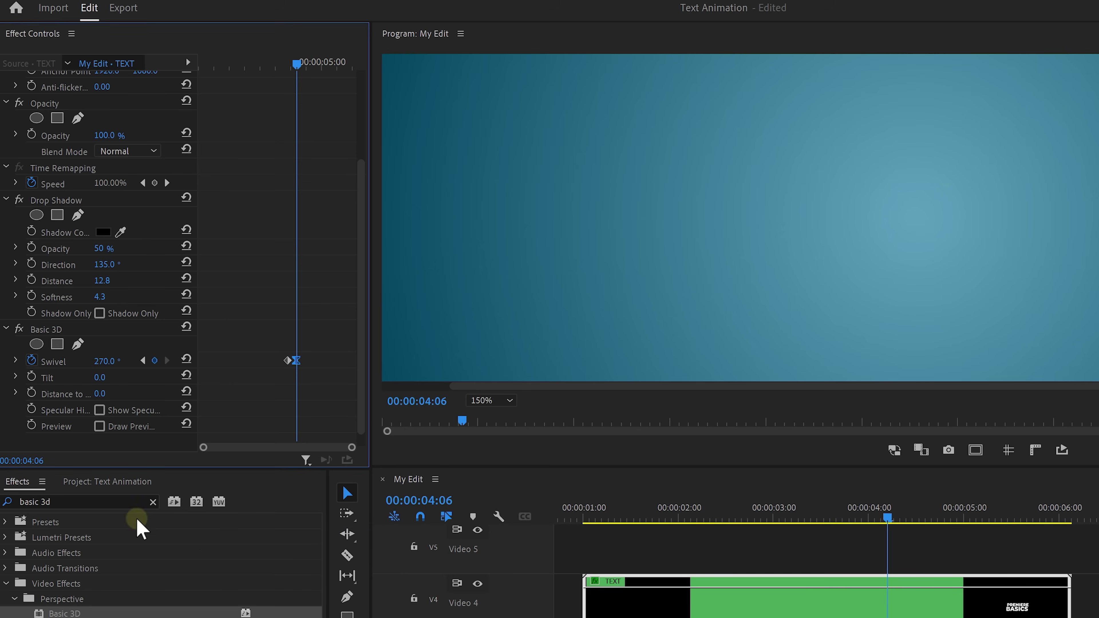
Search the Effects panel for Directional Blur and apply it to the TEXT clip.
{"action": "left_click", "coordinate": [96, 500]}
{"action": "type", "text": "directional"}
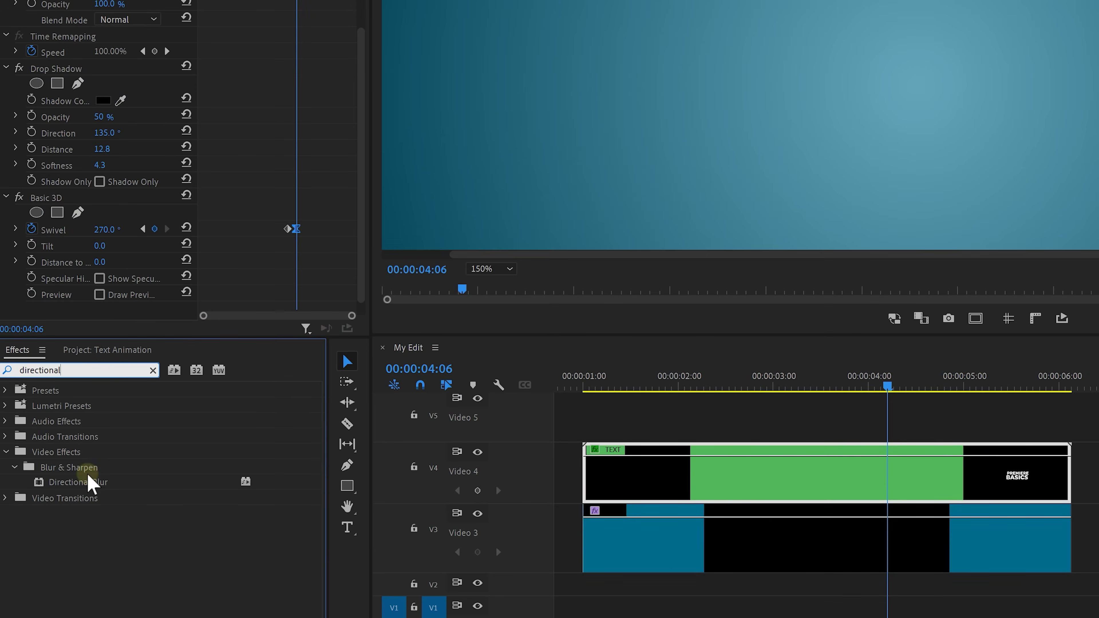
{"action": "left_click_drag", "start_coordinate": [92, 484], "coordinate": [741, 484]}
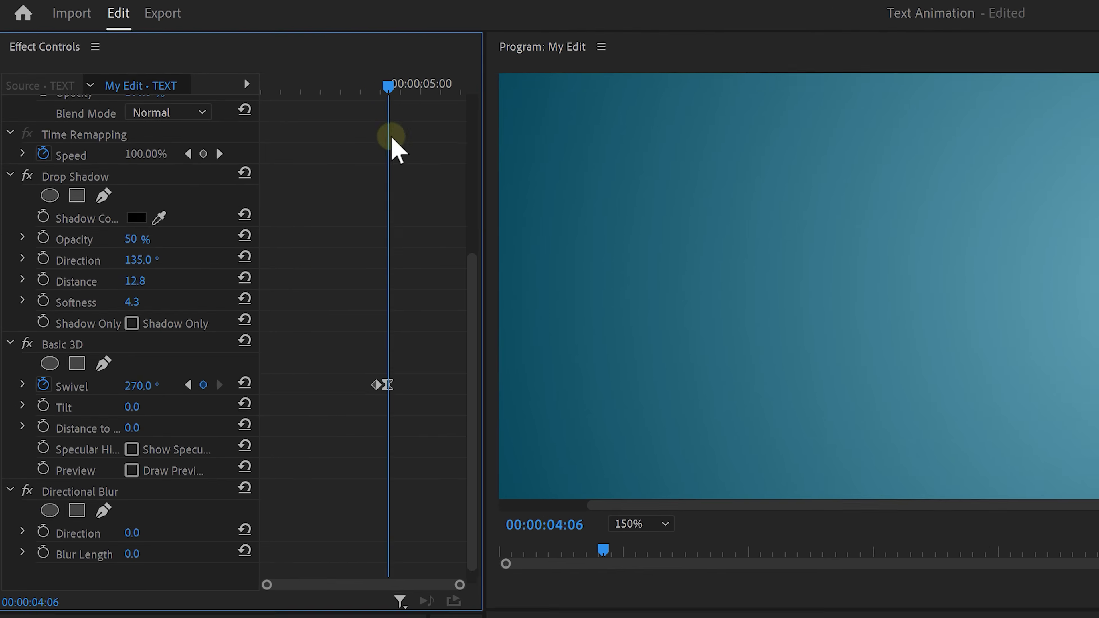
Keyframe Blur Length from 0 to 180 at 04:04 and set blur Direction to 90°.
{"action": "left_click_drag", "start_coordinate": [387, 86], "coordinate": [390, 138]}
{"action": "left_click", "coordinate": [43, 553]}
{"action": "left_click", "coordinate": [125, 563]}
{"action": "type", "text": "1"}
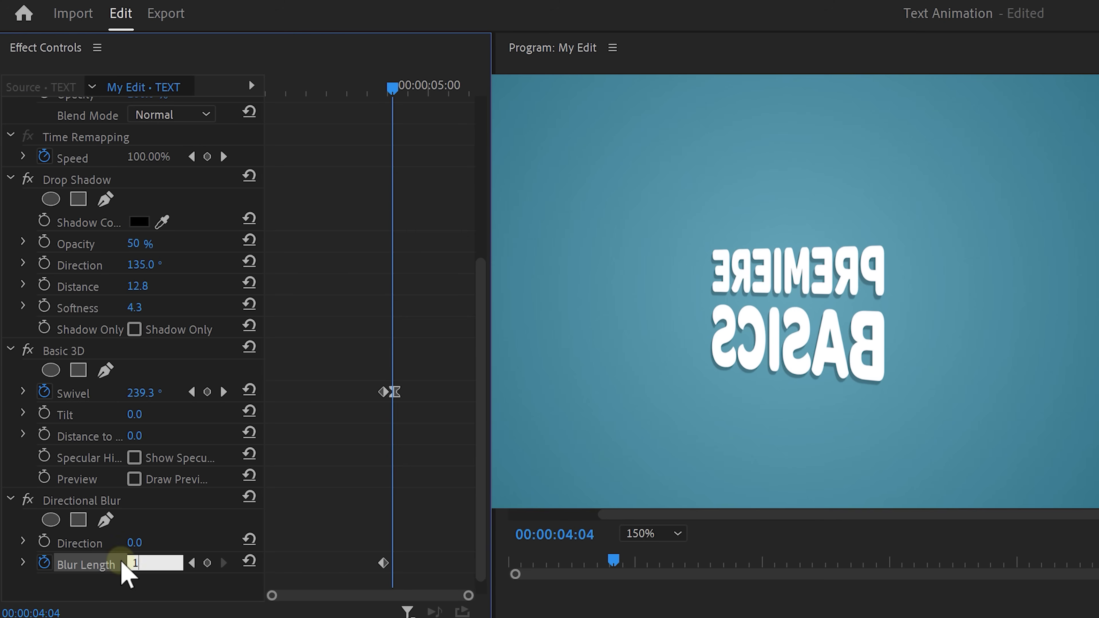
{"action": "type", "text": "80"}
{"action": "key", "text": "Return"}
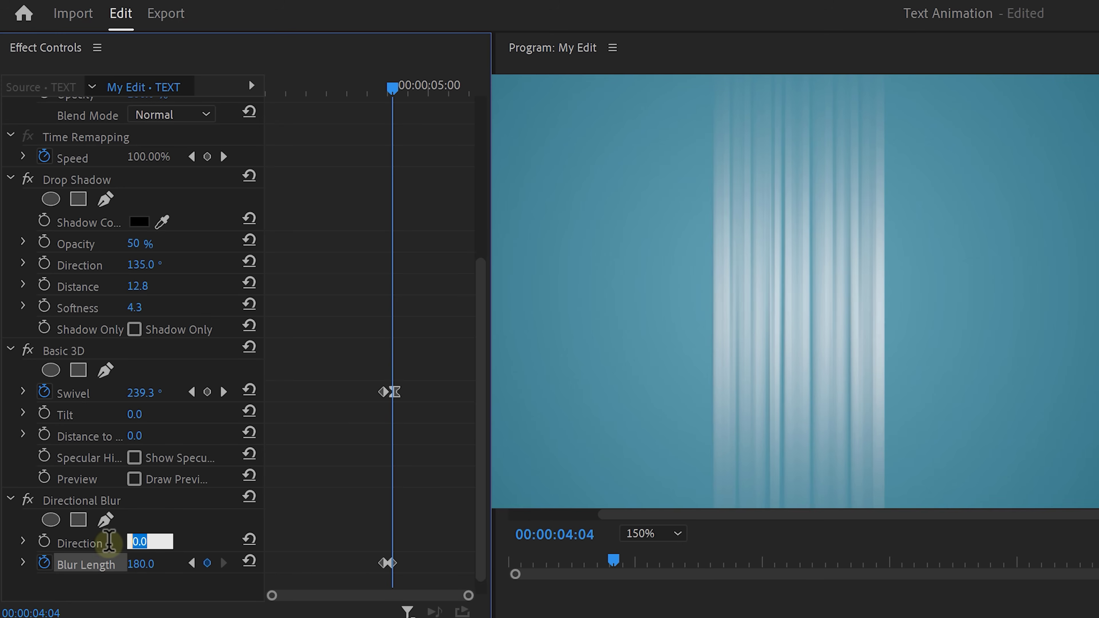
{"action": "type", "text": "90"}
{"action": "key", "text": "Return"}
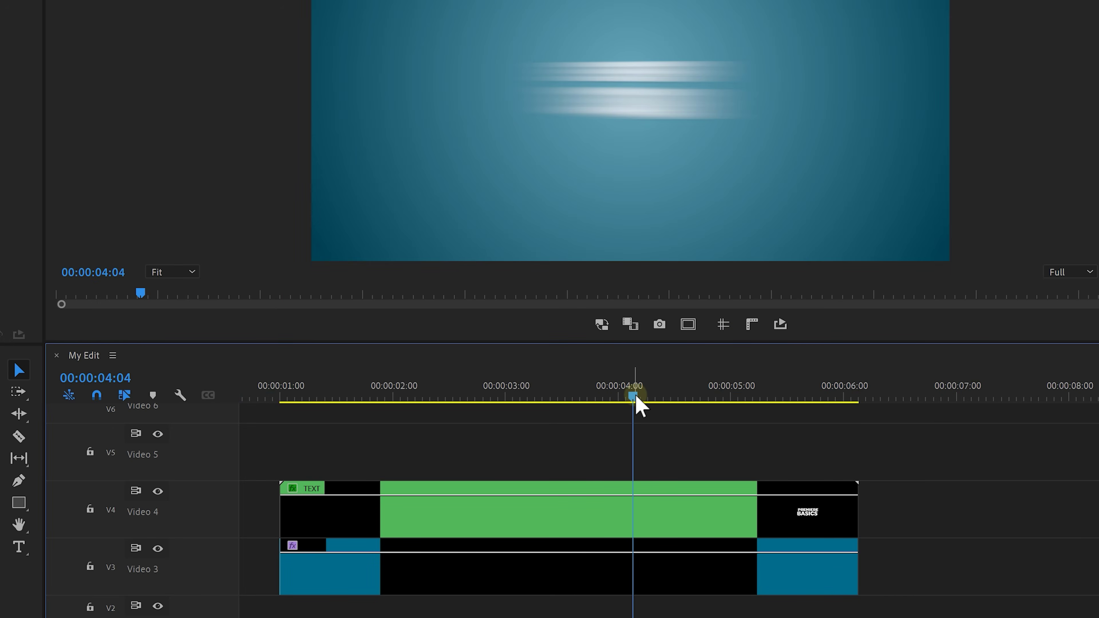
Mark 04:04 and place Logo Premiere Basics on V5, trimmed to start at the marker.
{"action": "key", "text": "m"}
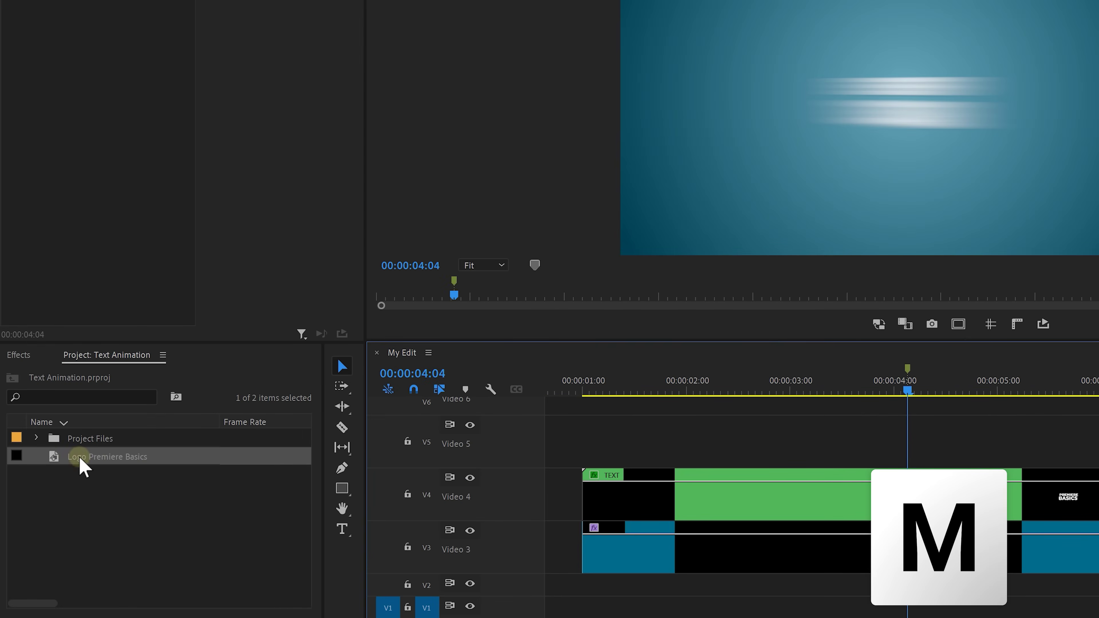
{"action": "left_click_drag", "start_coordinate": [452, 487], "coordinate": [763, 443]}
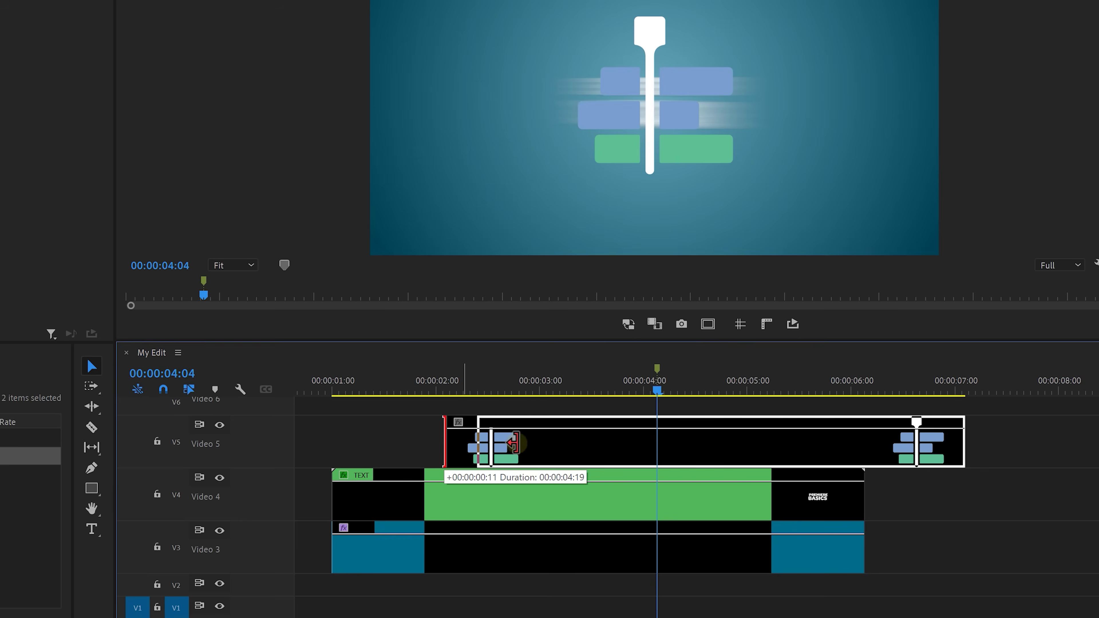
{"action": "left_click_drag", "start_coordinate": [654, 444], "coordinate": [657, 444]}
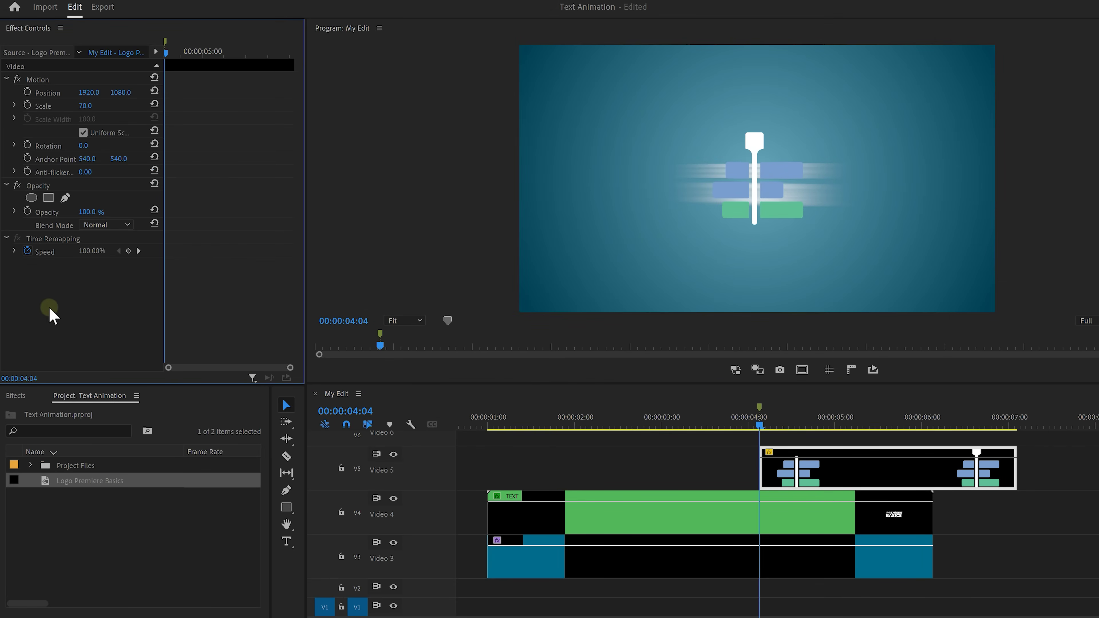
Apply the Basic 3D effect to the logo clip.
{"action": "left_click", "coordinate": [15, 395]}
{"action": "left_click", "coordinate": [53, 411]}
{"action": "left_click", "coordinate": [53, 506]}
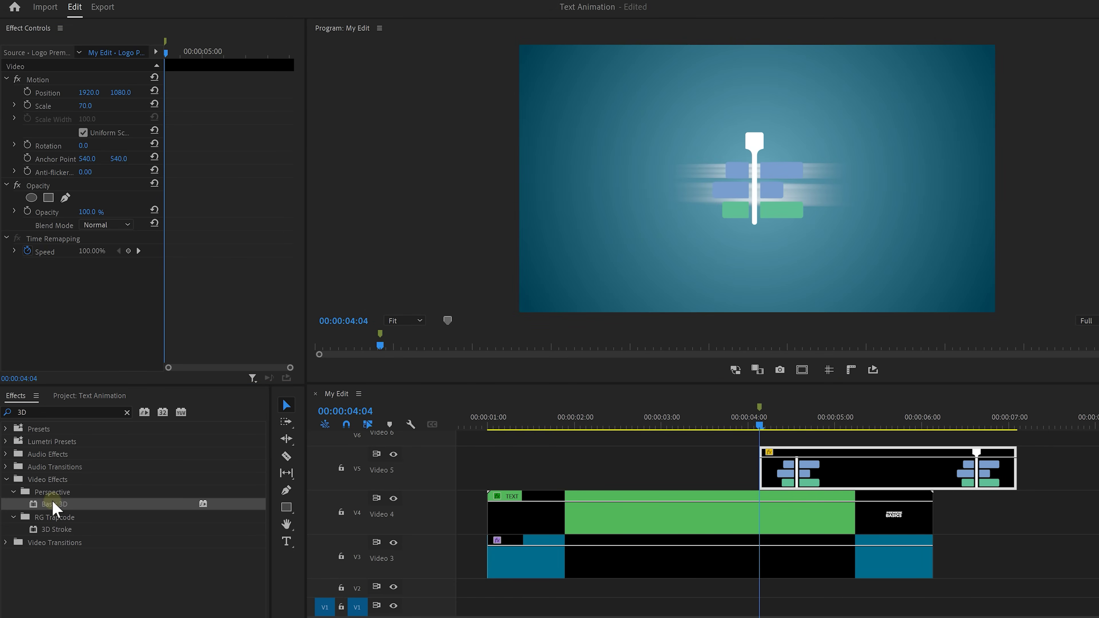
{"action": "left_click_drag", "start_coordinate": [105, 329], "coordinate": [103, 331]}
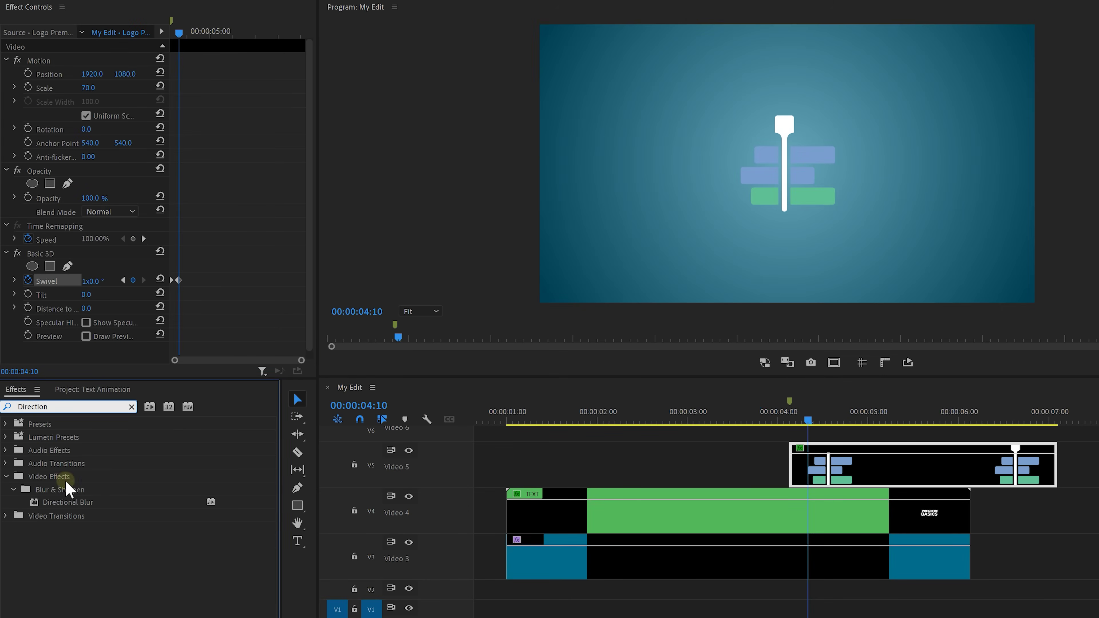
Set the logo's Directional Blur direction to 90° and return to its first frame at 04:04.
{"action": "left_click_drag", "start_coordinate": [307, 290], "coordinate": [309, 342]}
{"action": "left_click", "coordinate": [90, 315]}
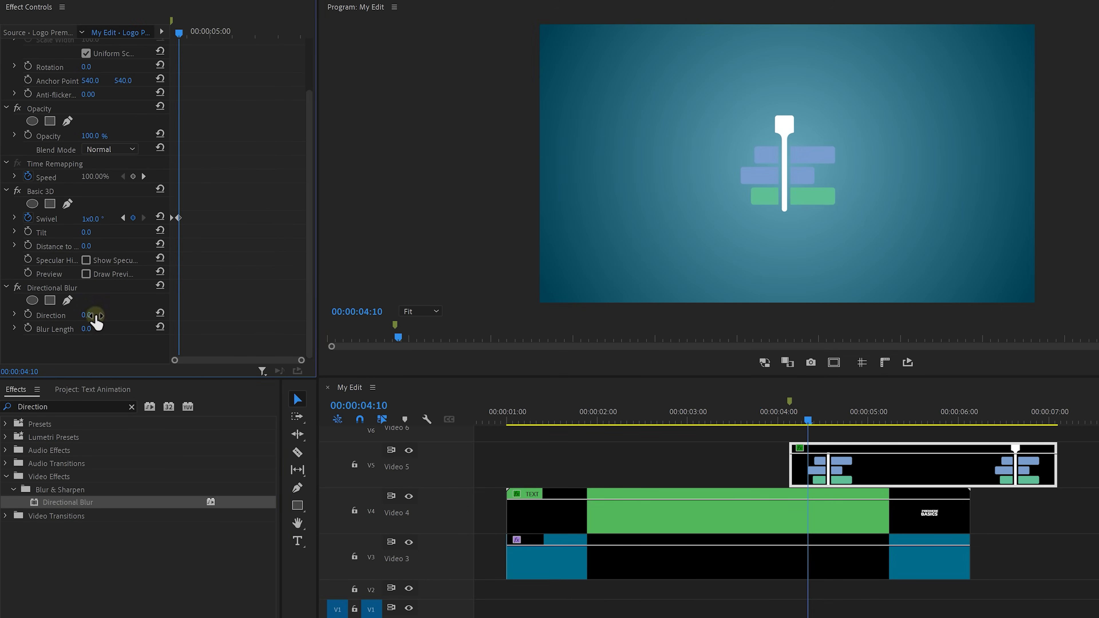
{"action": "type", "text": "90"}
{"action": "key", "text": "Return"}
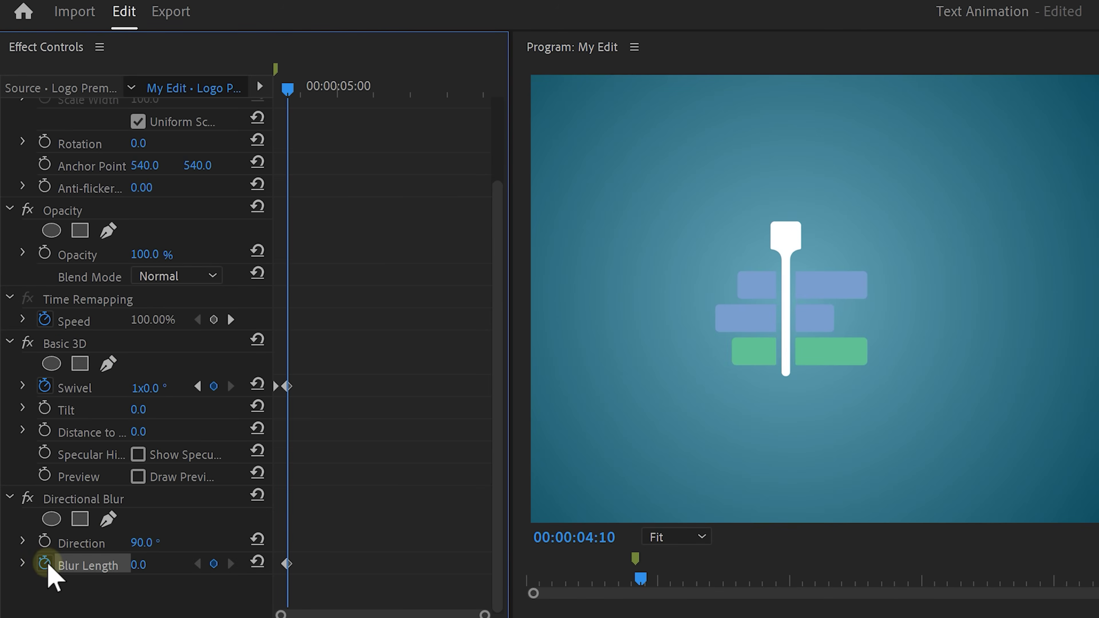
{"action": "left_click_drag", "start_coordinate": [287, 89], "coordinate": [274, 93]}
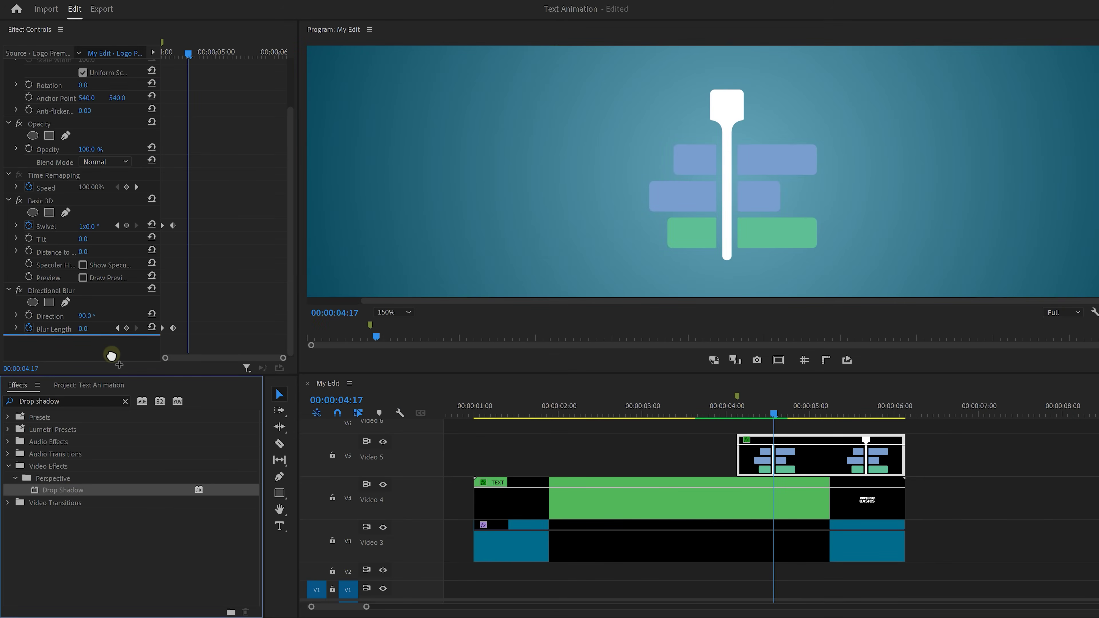
Adjust the logo's Drop Shadow settings in Effect Controls, aiming for a distance of 24.8.
{"action": "left_click_drag", "start_coordinate": [287, 330], "coordinate": [286, 337]}
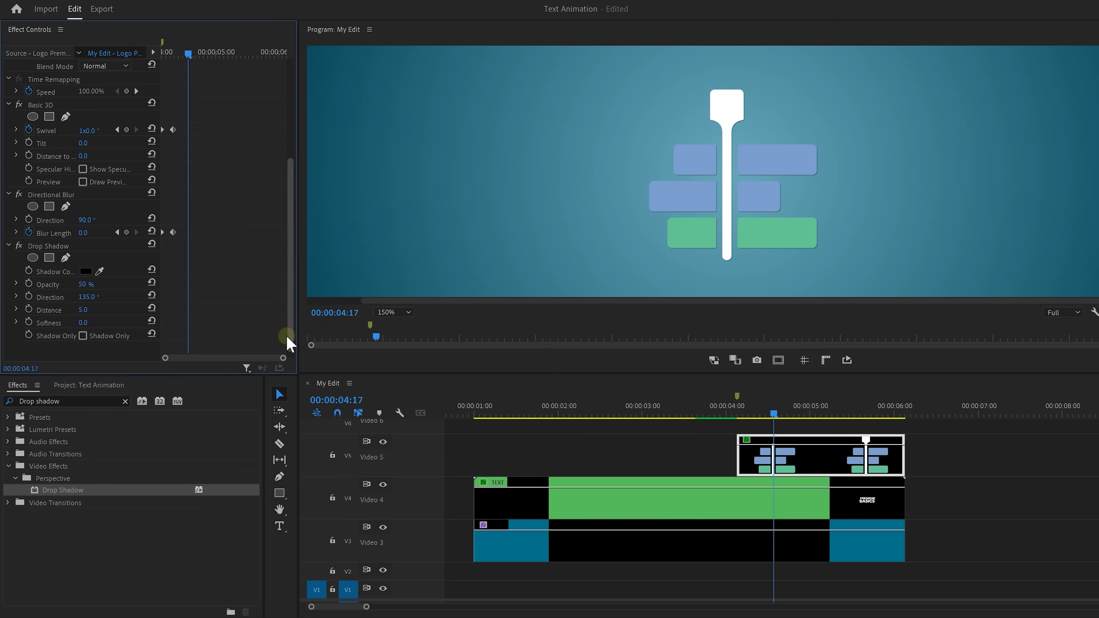